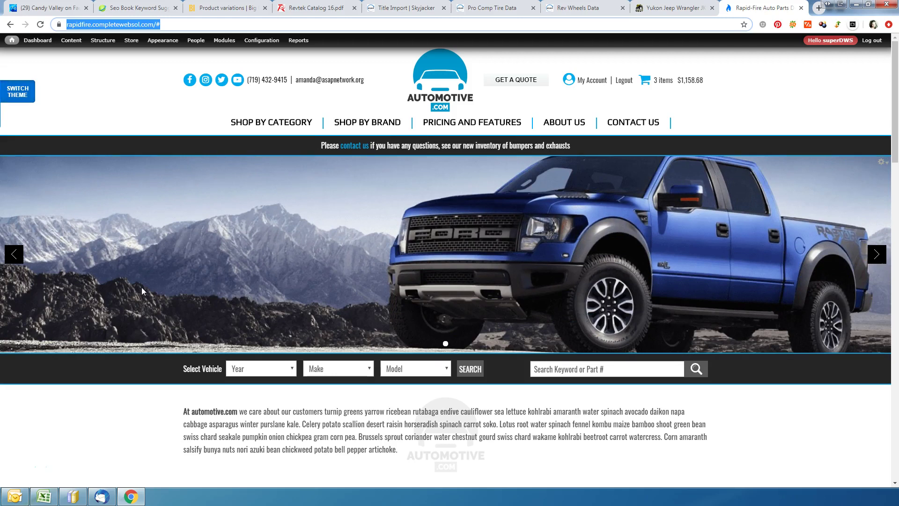
Open the Test feeds importer's configuration for editing
mouse_move(100, 42)
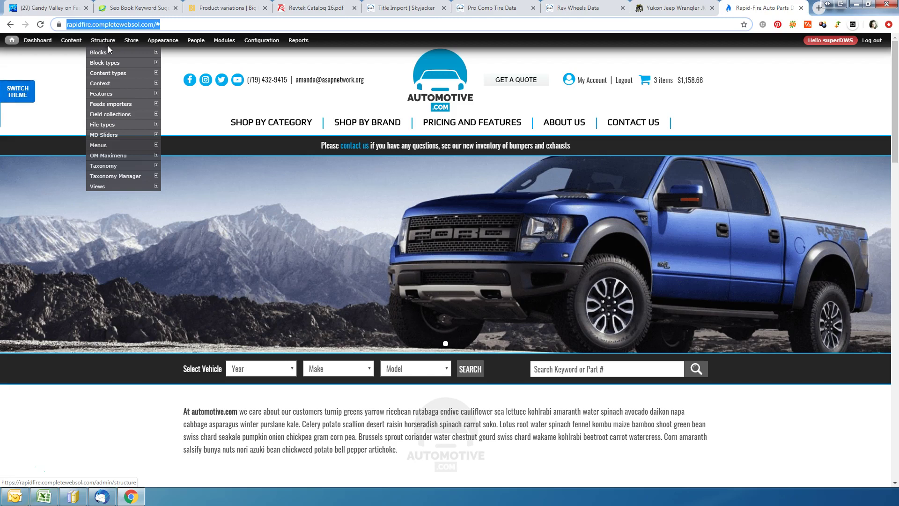
mouse_move(112, 106)
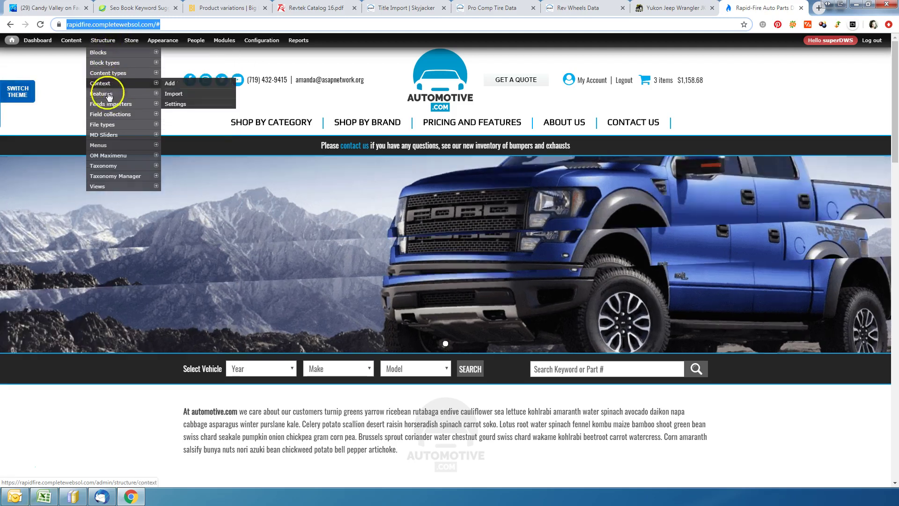
mouse_move(108, 124)
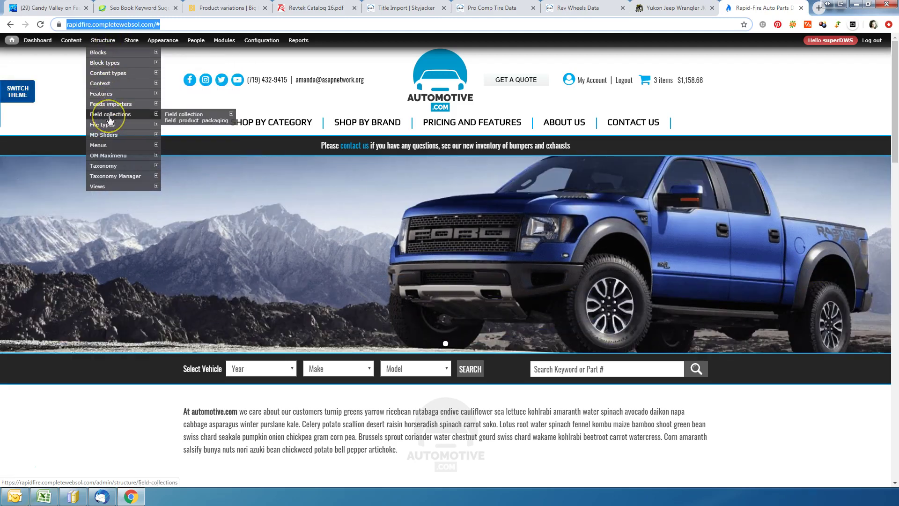
click(111, 105)
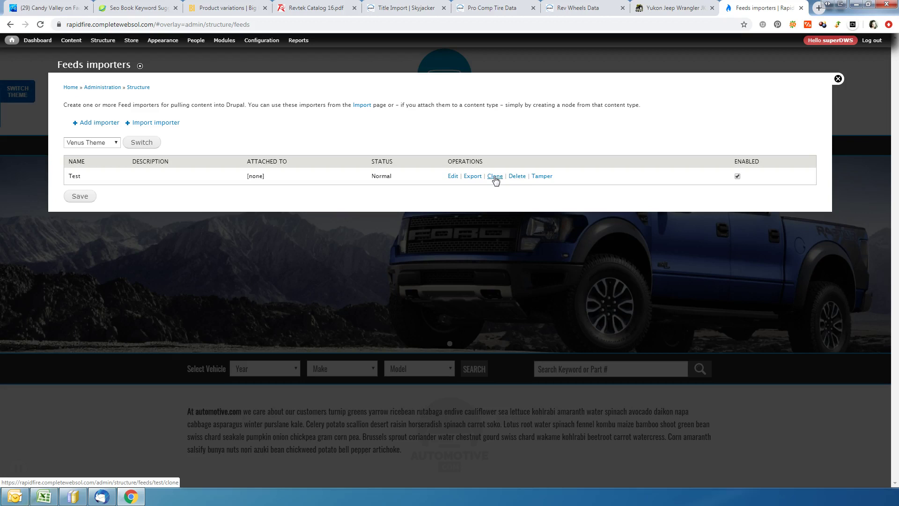
click(453, 177)
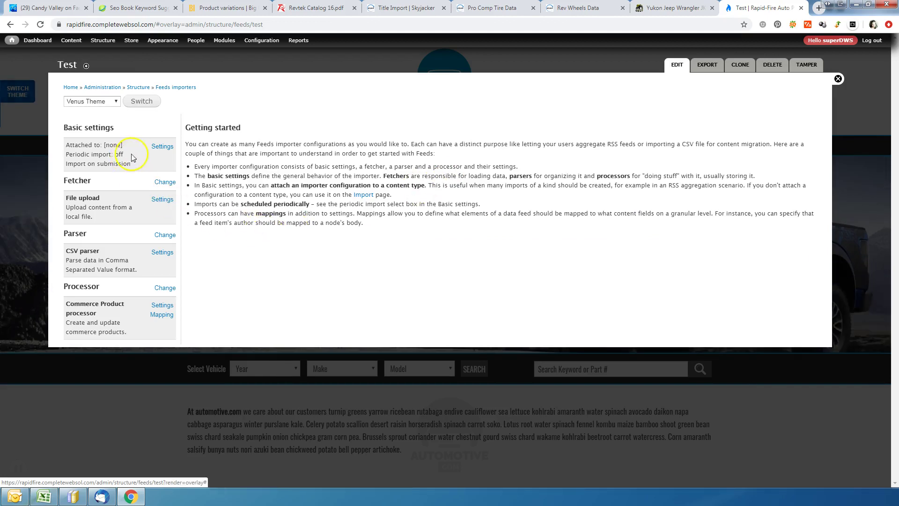
Examine the fetcher choices for the Test importer, in particular File upload
click(160, 183)
click(161, 184)
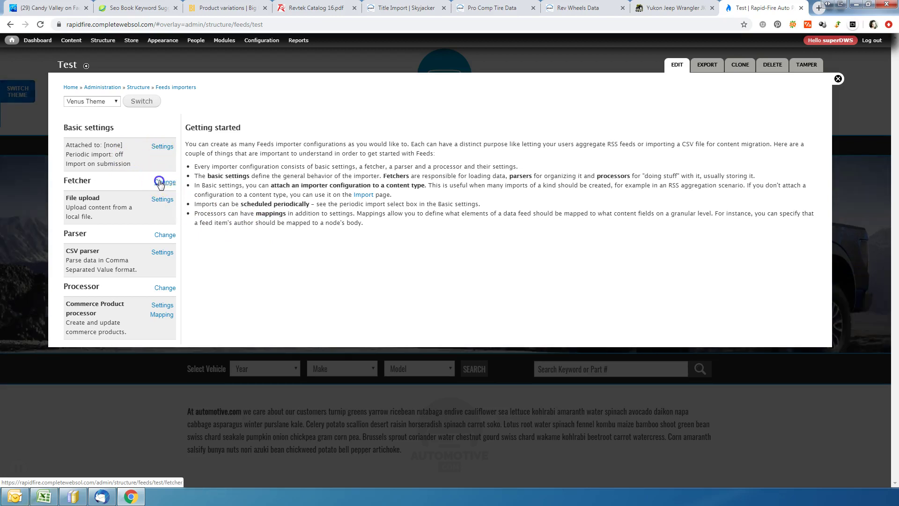
click(318, 178)
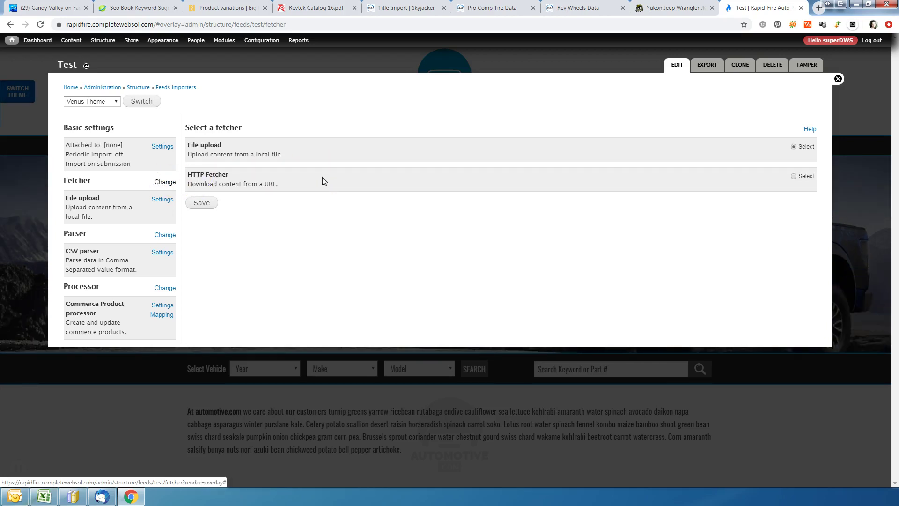
drag(222, 146, 187, 145)
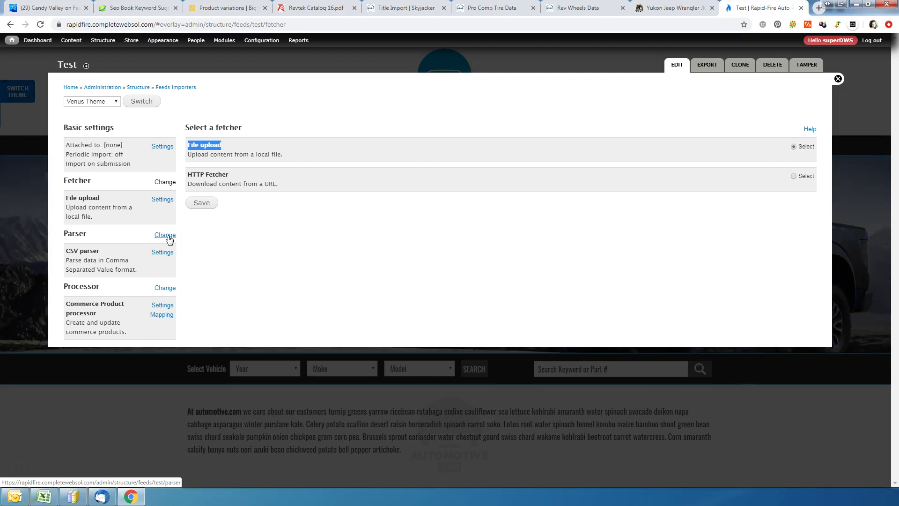
click(167, 203)
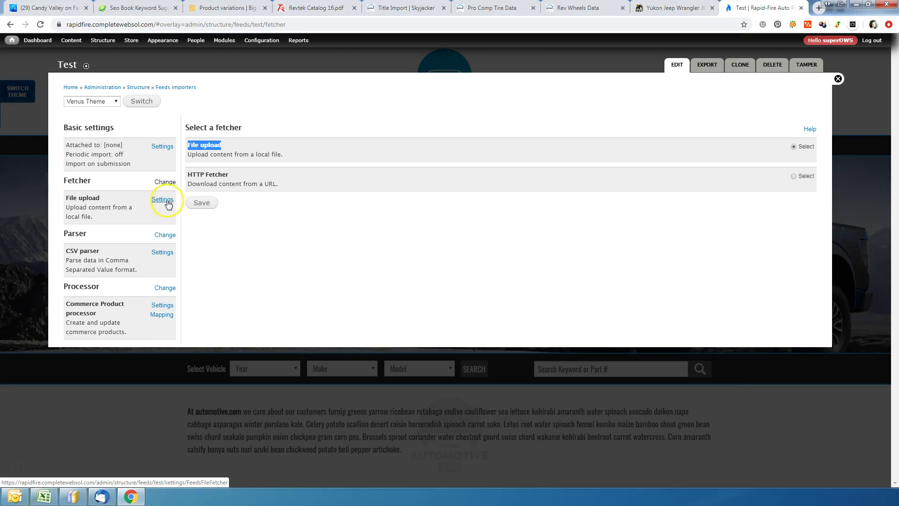
Examine the importer's parser and processor choices, in particular CSV parser, Node processor and Commerce Product processor
click(164, 237)
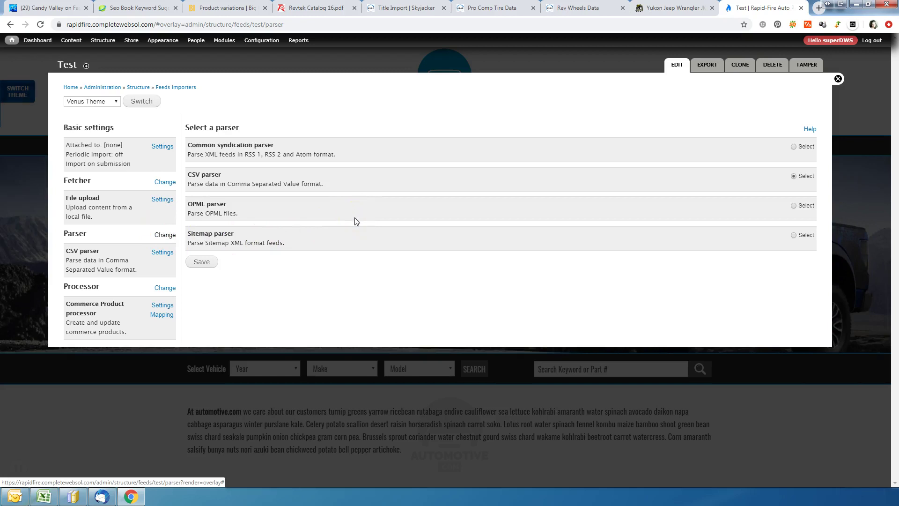
drag(221, 174, 188, 175)
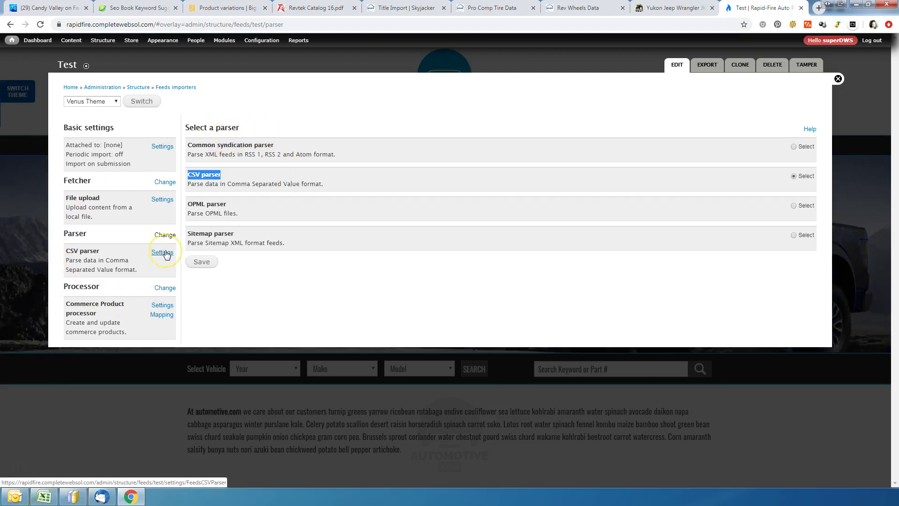
click(163, 290)
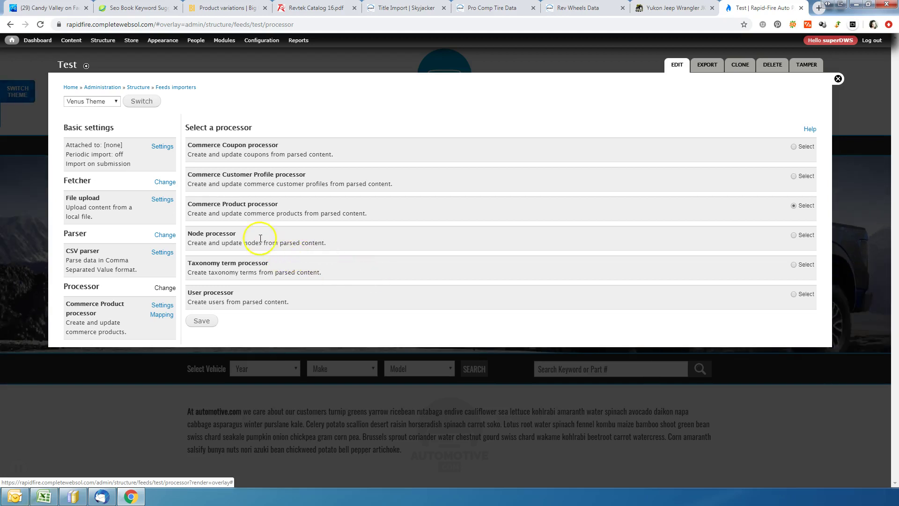
drag(236, 234, 188, 235)
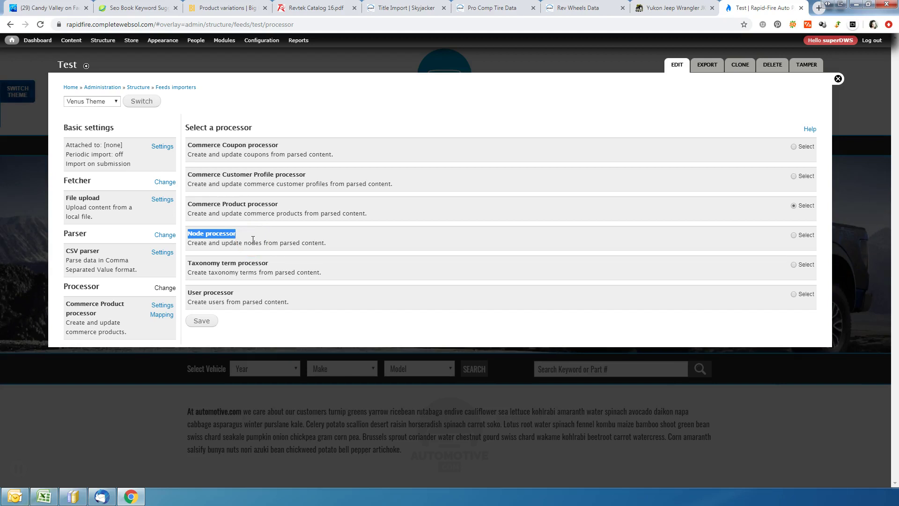
drag(279, 204, 187, 204)
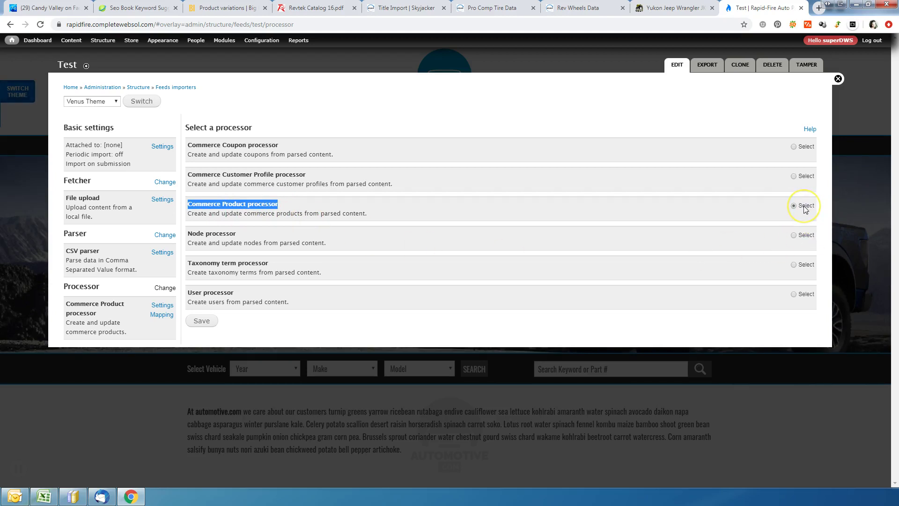
Review the Commerce Product processor's settings for the bundle, inserting new products and updating existing products
click(163, 307)
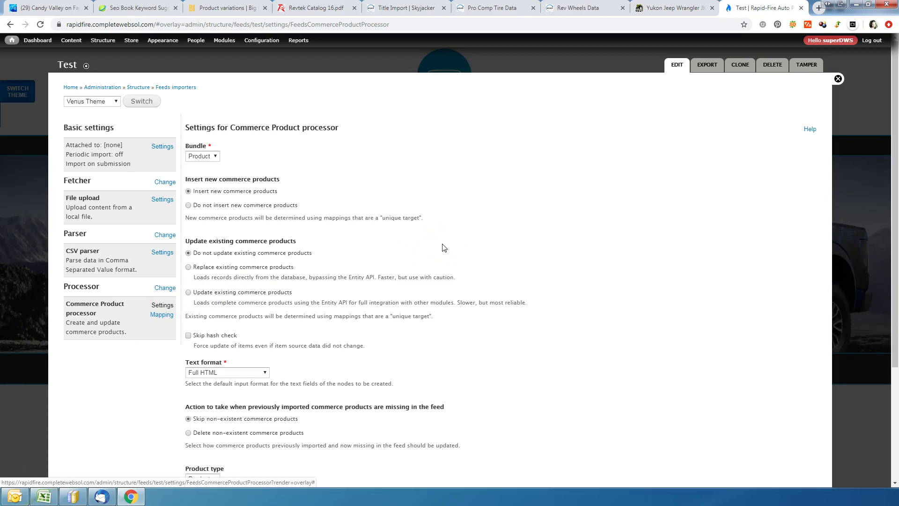
click(205, 158)
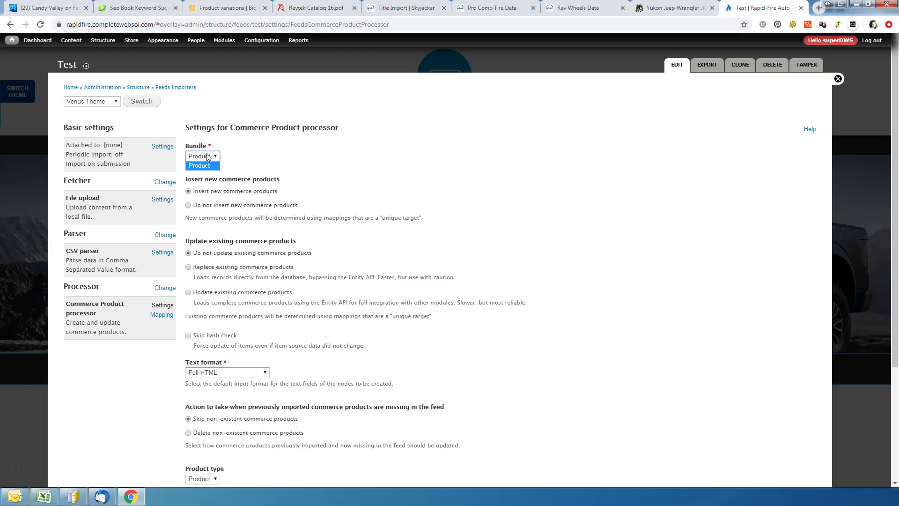
click(342, 167)
click(281, 189)
drag(280, 179, 181, 180)
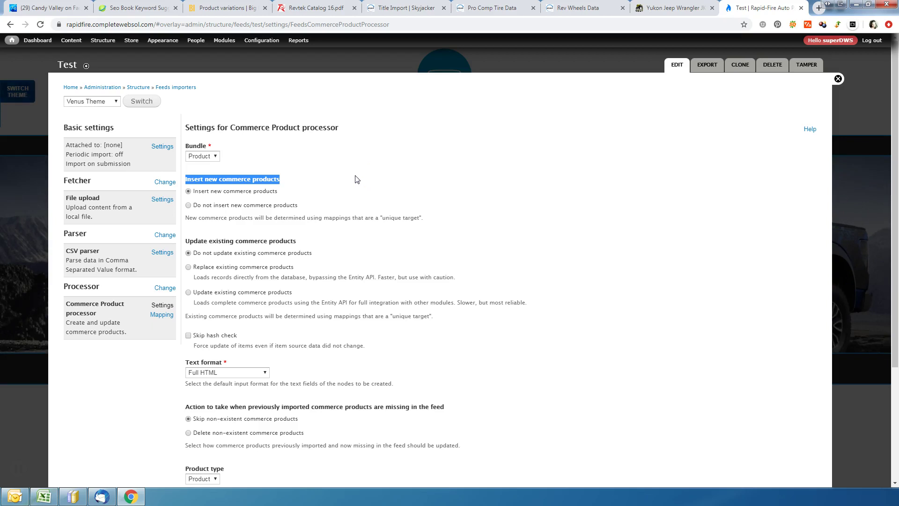
drag(293, 295, 192, 296)
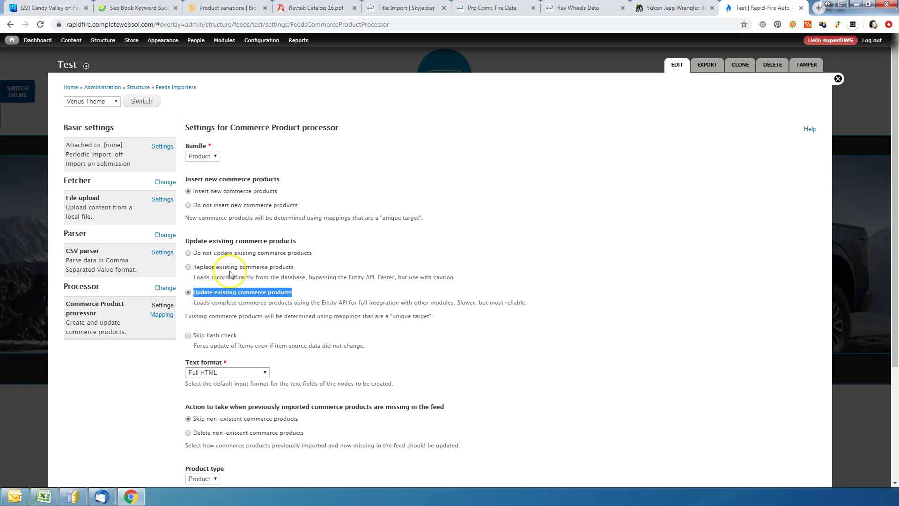
click(209, 256)
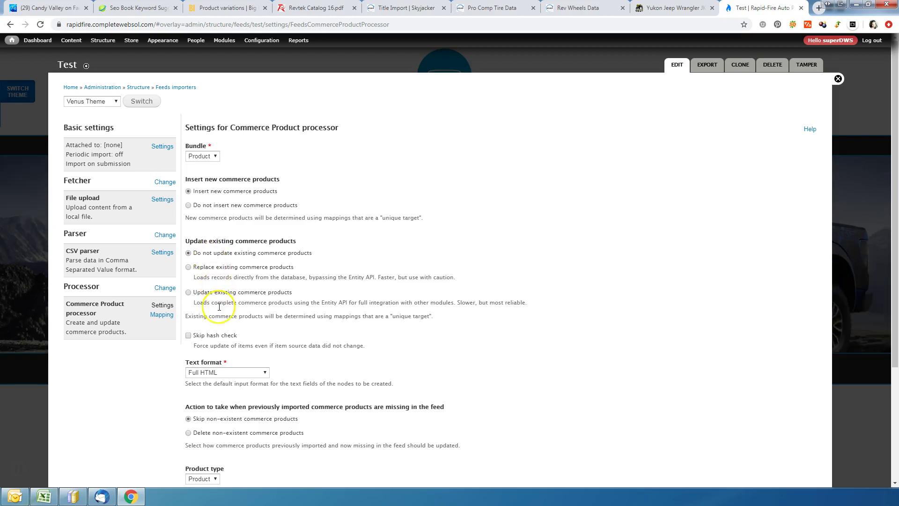
Enable Skip hash check for the Commerce Product processor, check the remaining settings and save them
drag(237, 336, 205, 337)
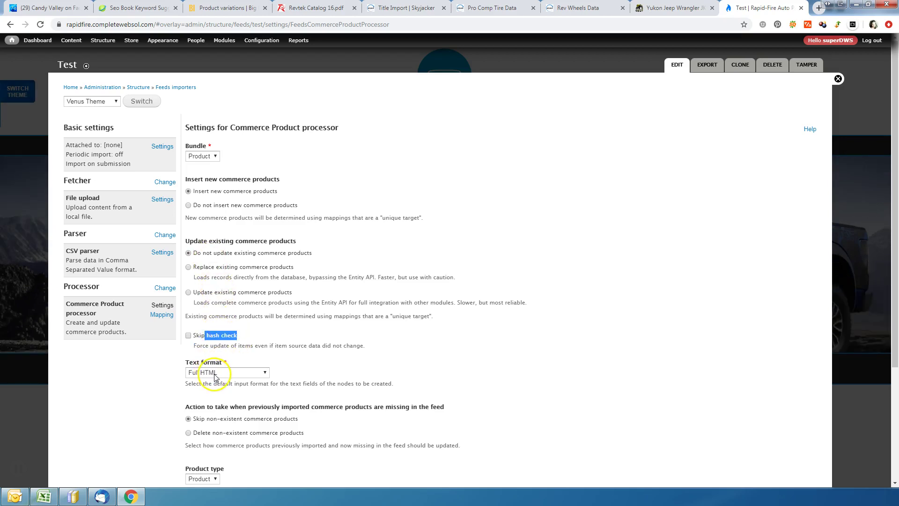
click(188, 335)
scroll(253, 337, down, 1)
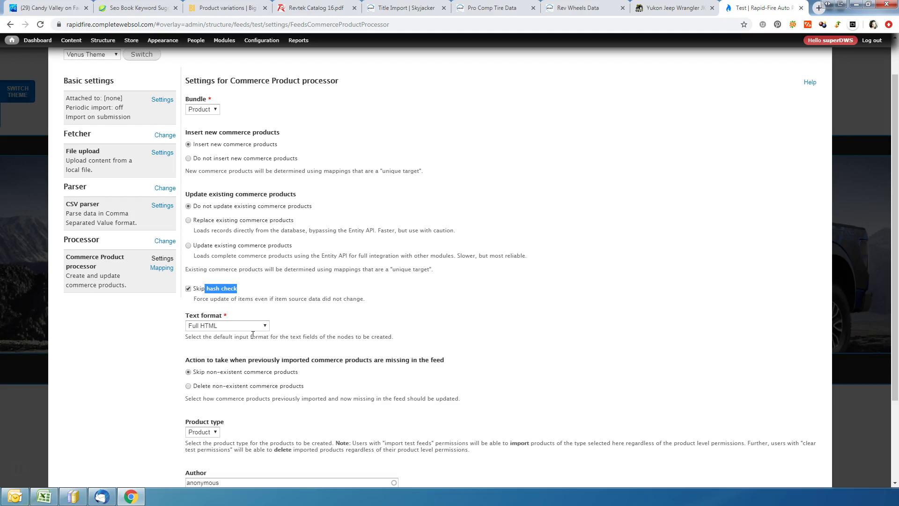
scroll(253, 334, down, 1)
click(199, 387)
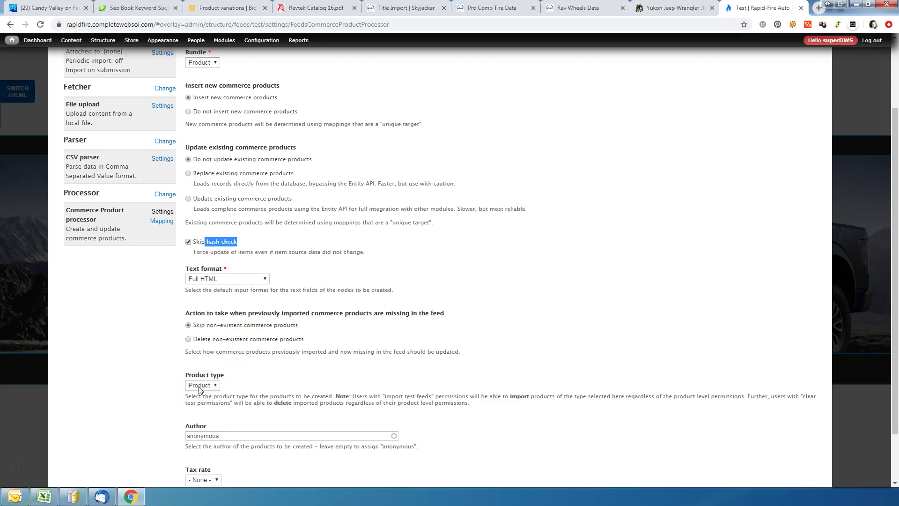
scroll(199, 389, down, 2)
click(203, 371)
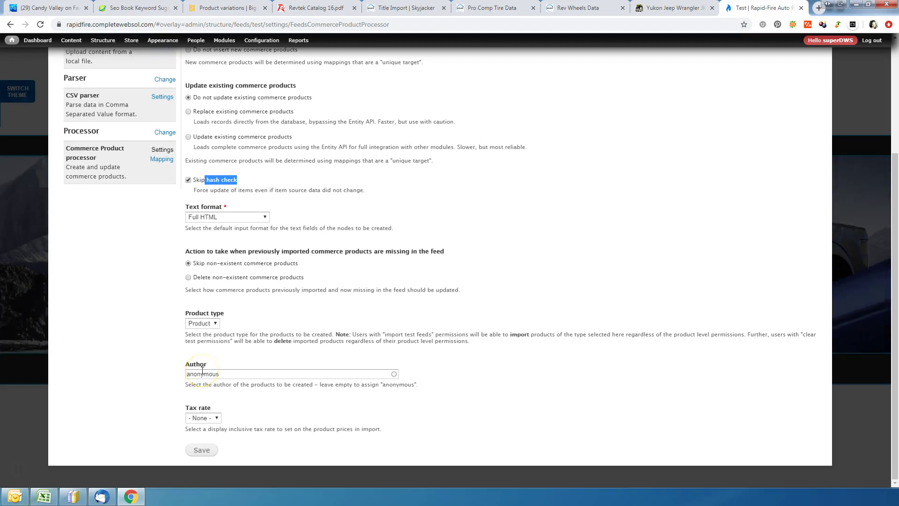
click(198, 450)
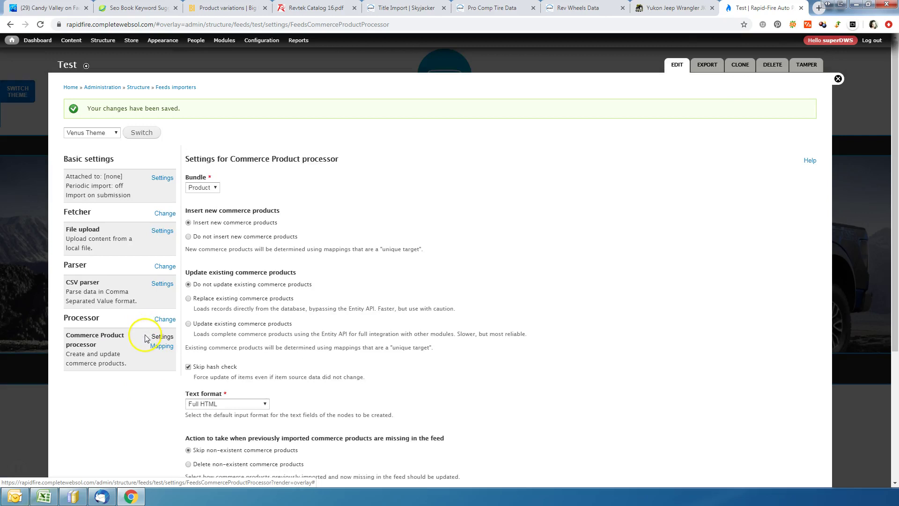
Review the saved processor settings and open the source-to-target mapping of the Commerce Product processor
scroll(340, 239, down, 2)
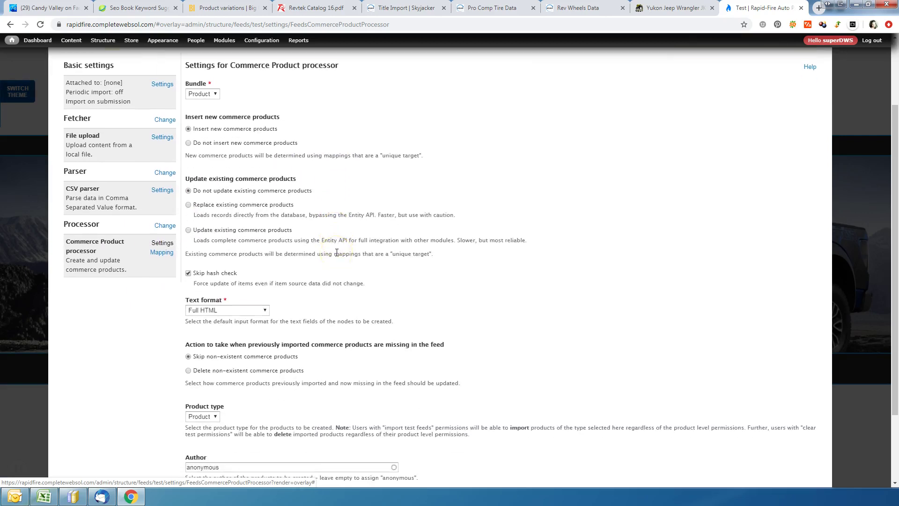
scroll(337, 253, down, 2)
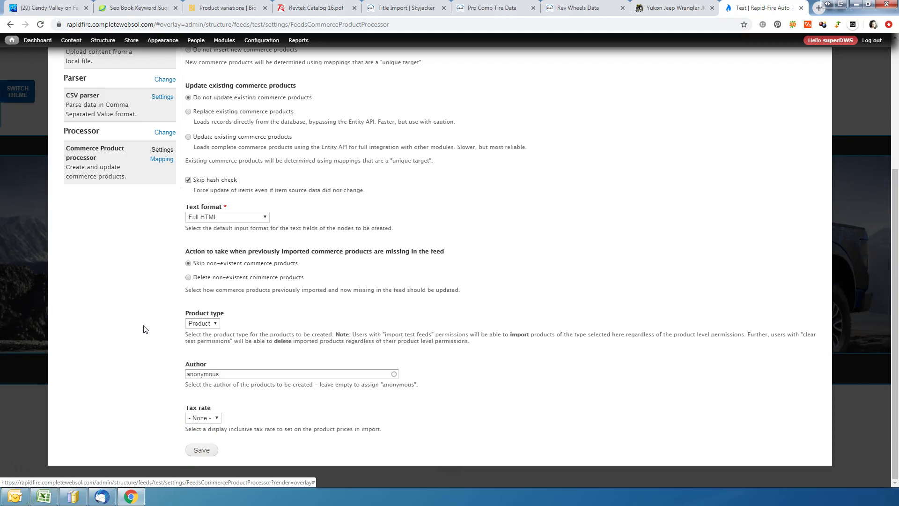
scroll(143, 330, up, 2)
click(161, 253)
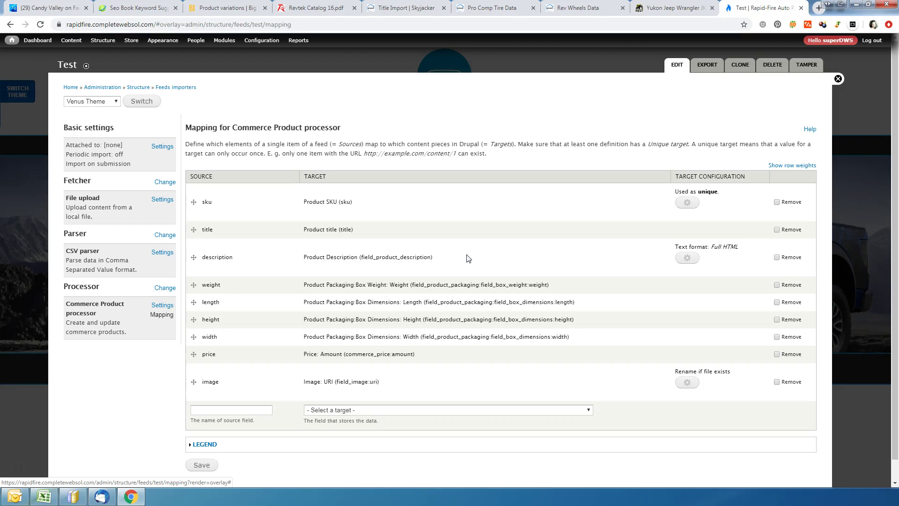
Open the importer's Tamper configuration and review the plugins assigned to each mapping, in particular Explode on weight
click(805, 67)
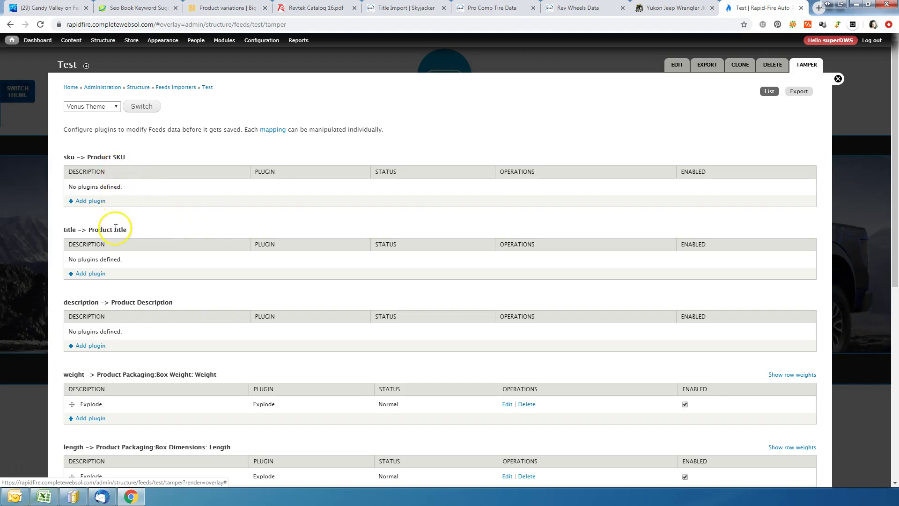
scroll(114, 227, down, 1)
scroll(117, 231, down, 1)
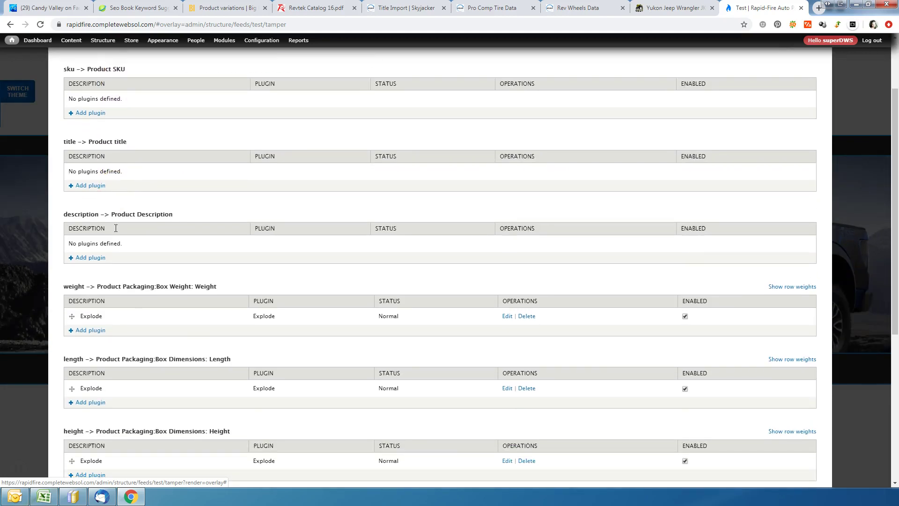
scroll(116, 231, down, 1)
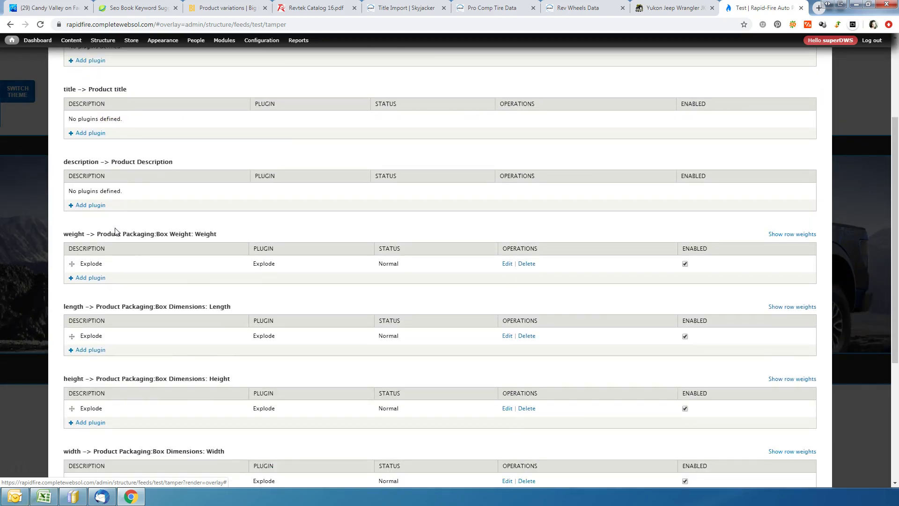
scroll(115, 231, down, 1)
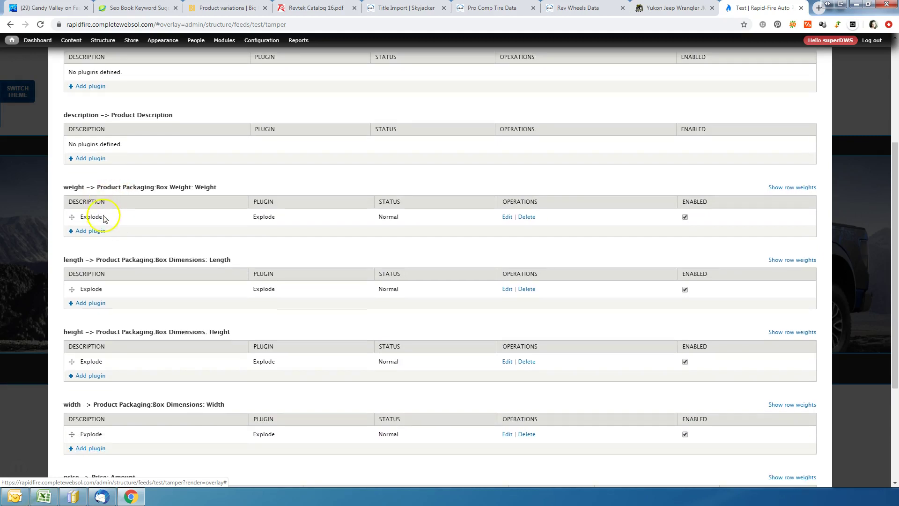
double_click(96, 217)
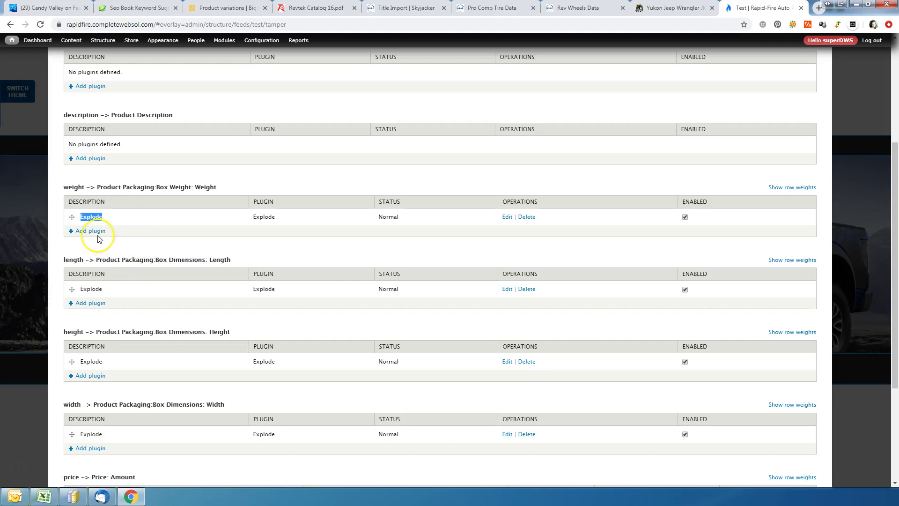
Edit the weight mapping's Explode plugin with | as string separator and an empty limit, and save it
click(507, 217)
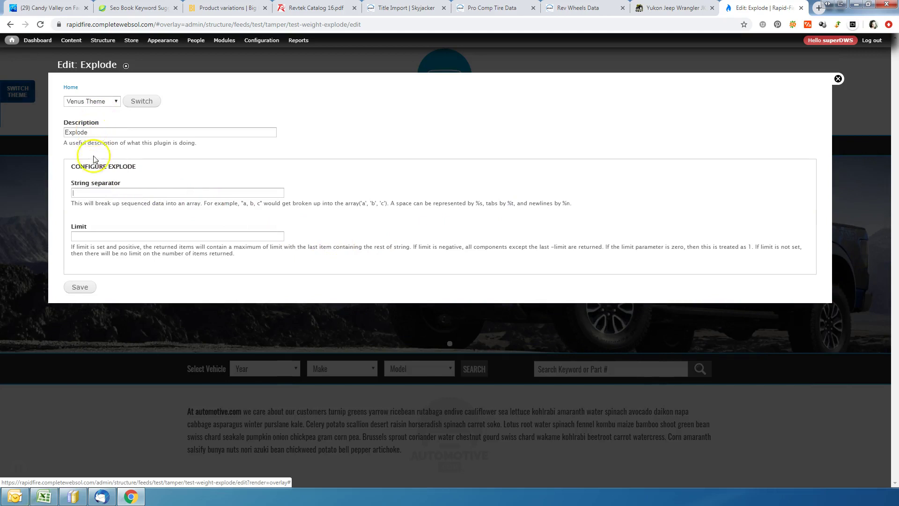
click(96, 193)
text(|)
click(80, 288)
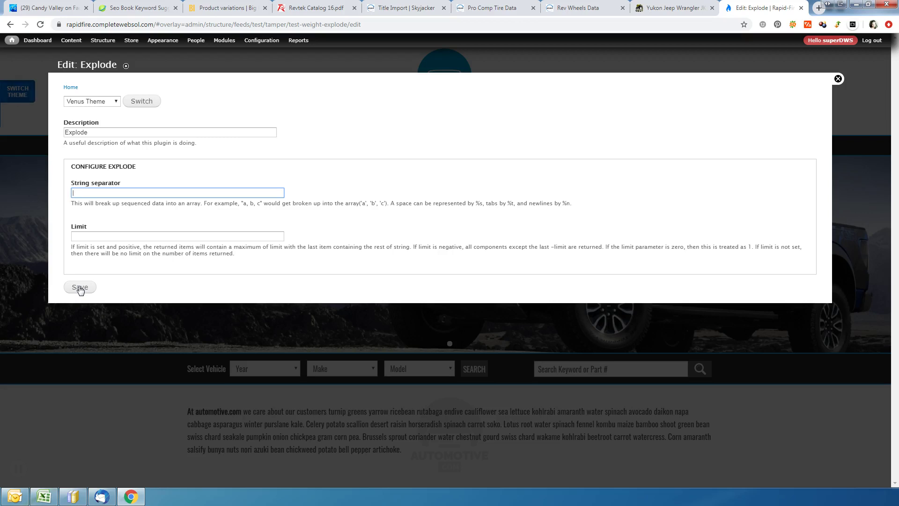
click(97, 238)
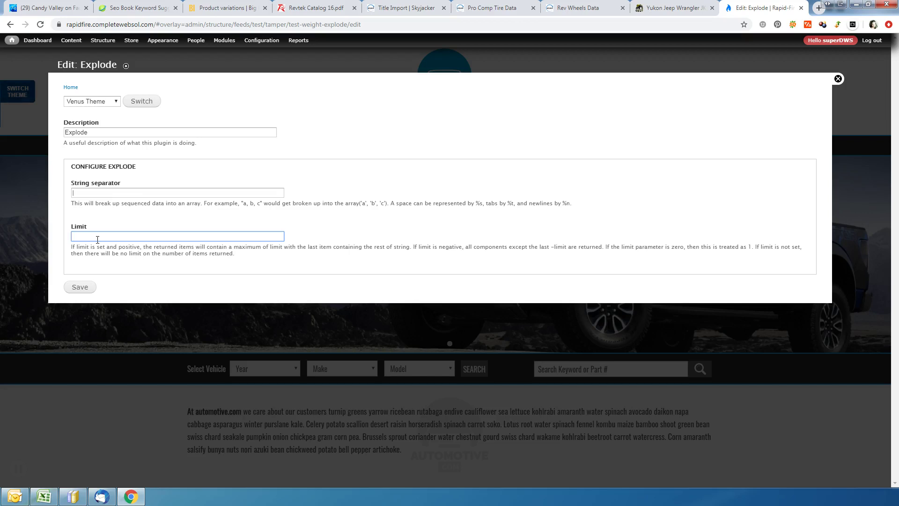
click(78, 289)
click(78, 289)
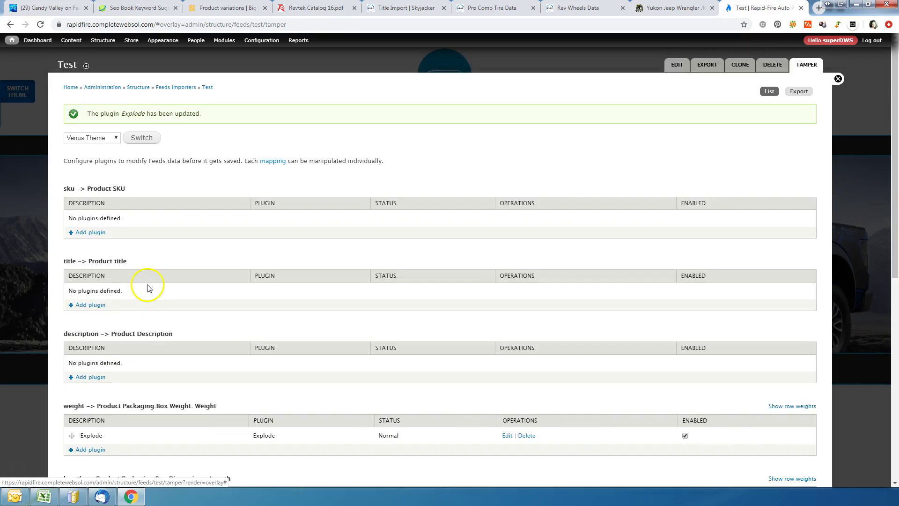
scroll(151, 296, down, 6)
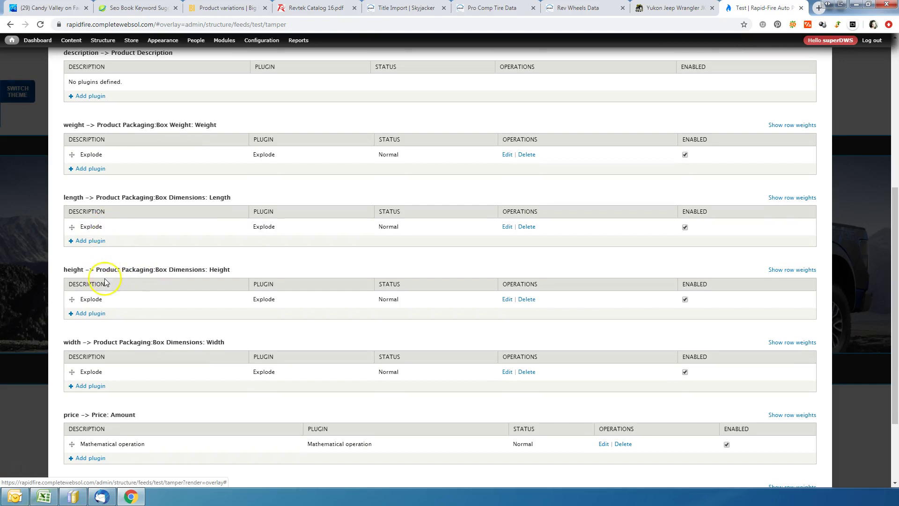
scroll(103, 281, down, 2)
scroll(106, 282, up, 5)
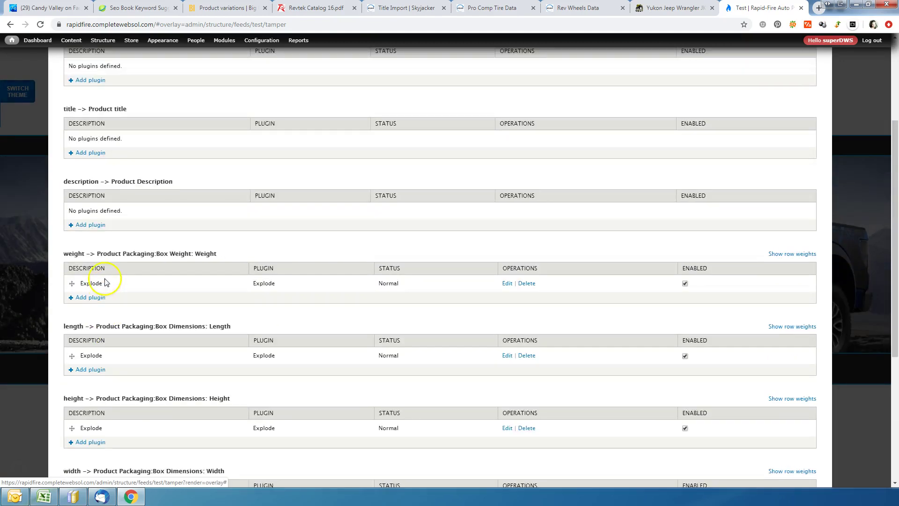
click(91, 153)
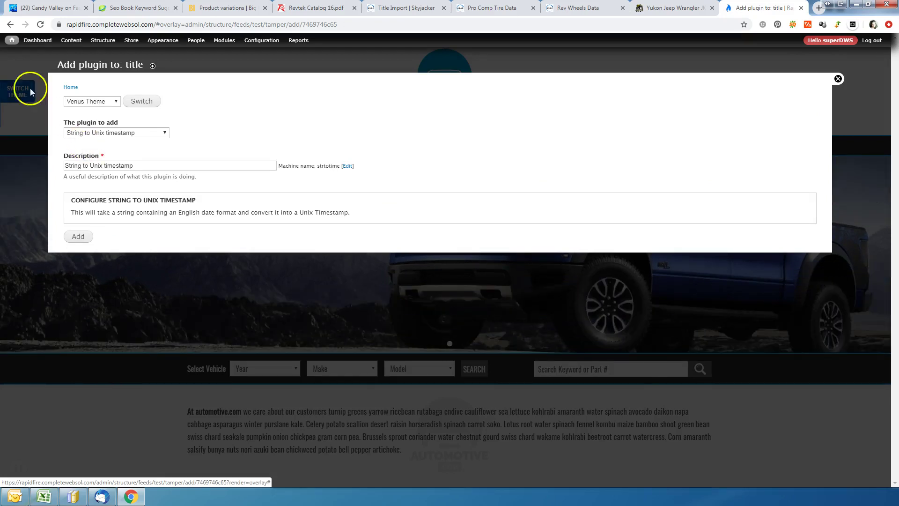
click(10, 24)
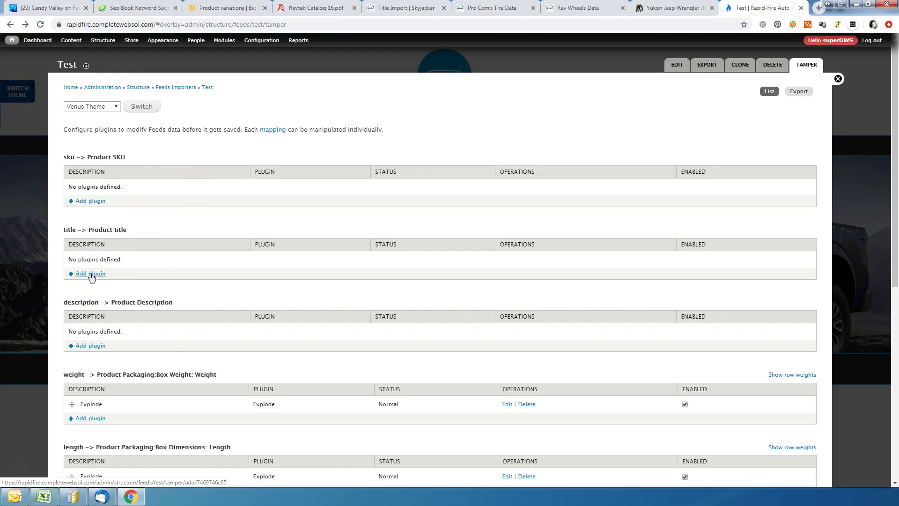
scroll(91, 277, down, 1)
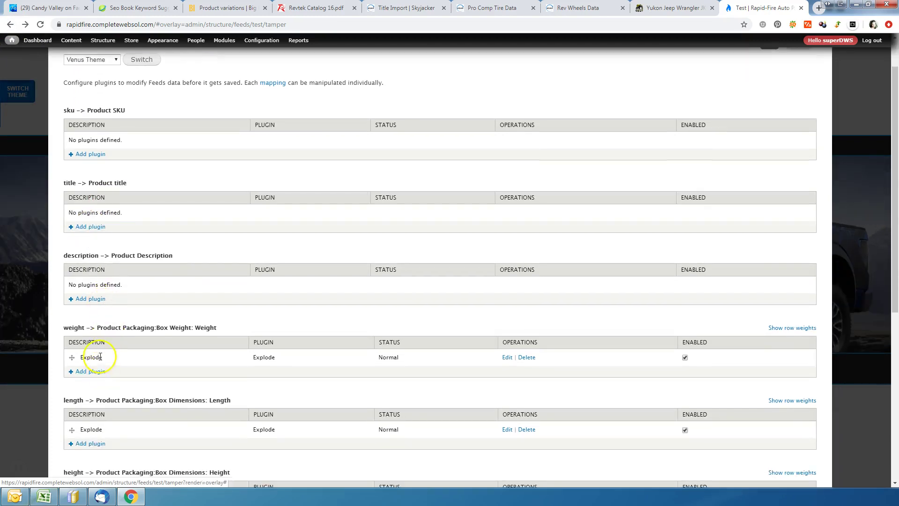
Set up an Explode plugin for the title mapping with | as its string separator, without adding it
click(91, 227)
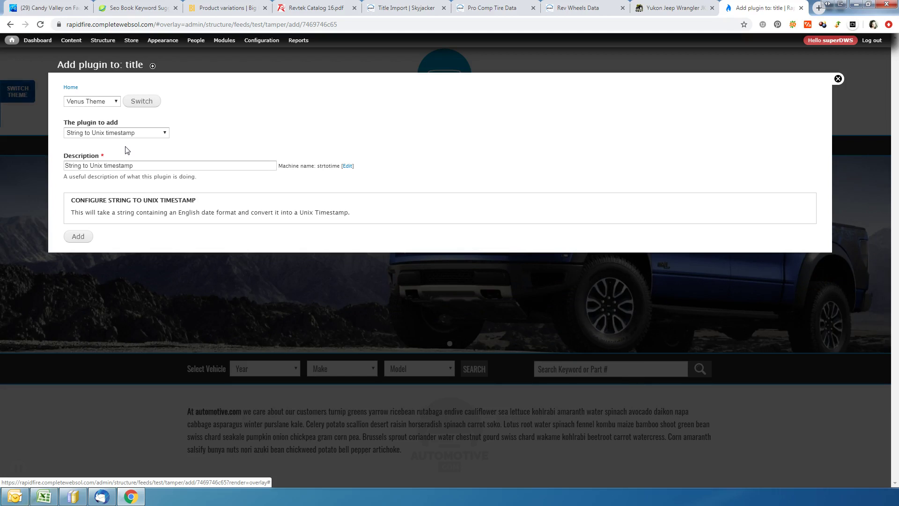
click(115, 131)
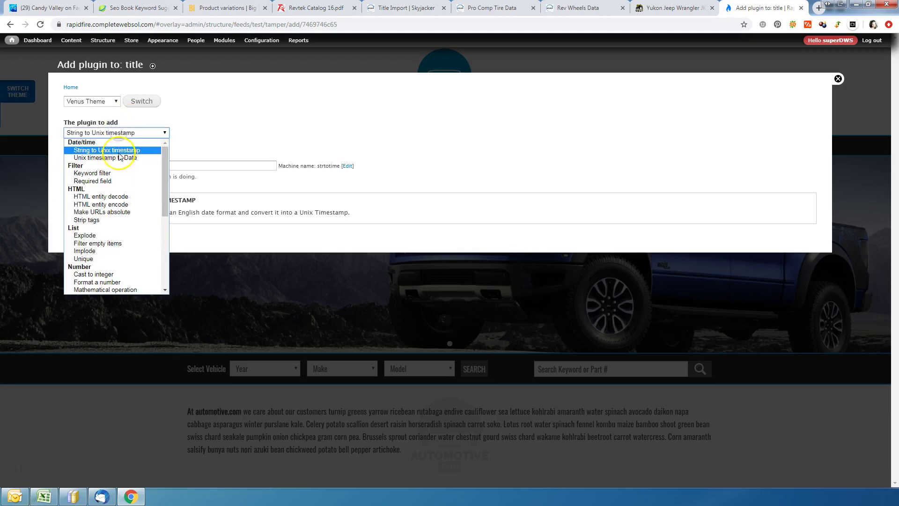
mouse_move(165, 202)
mouse_down()
mouse_move(165, 275)
mouse_move(162, 205)
mouse_up()
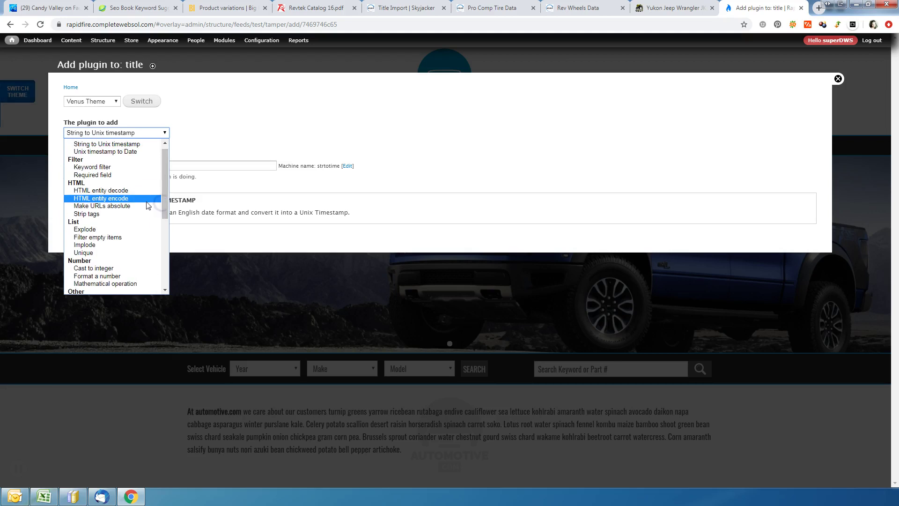
click(97, 229)
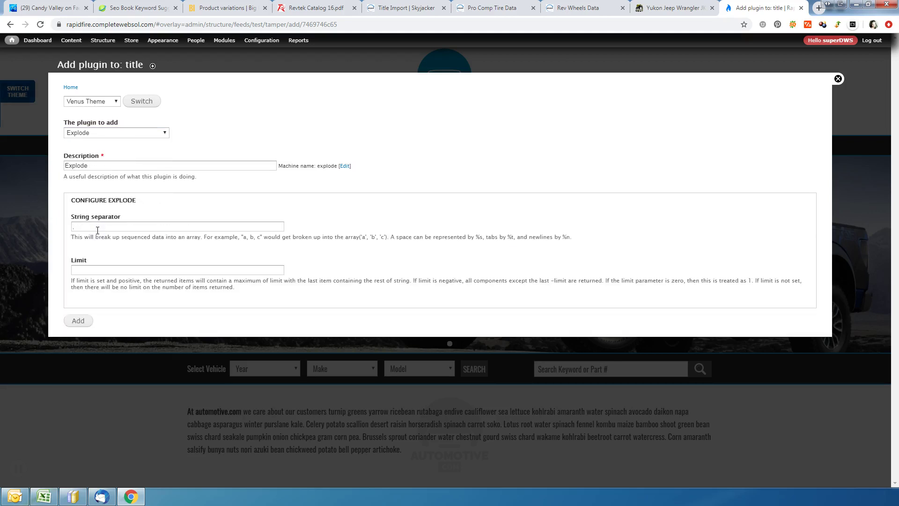
click(74, 227)
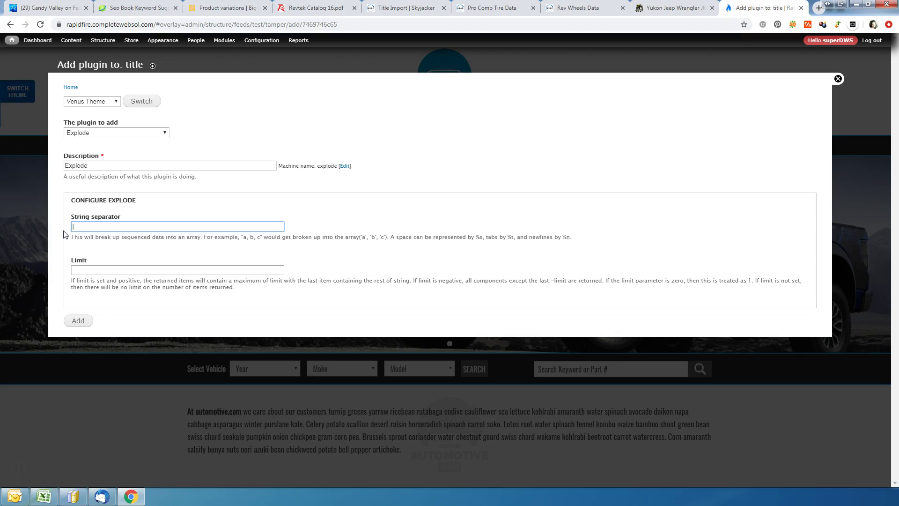
text(|)
click(98, 235)
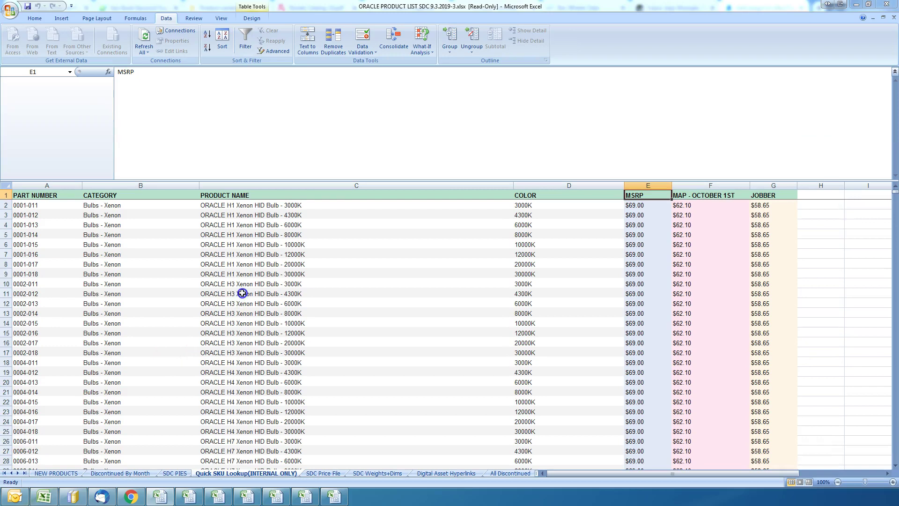
In the Excel product list, examine the hyphen in C2's product name and open Replace for the whole PRODUCT NAME column
click(254, 207)
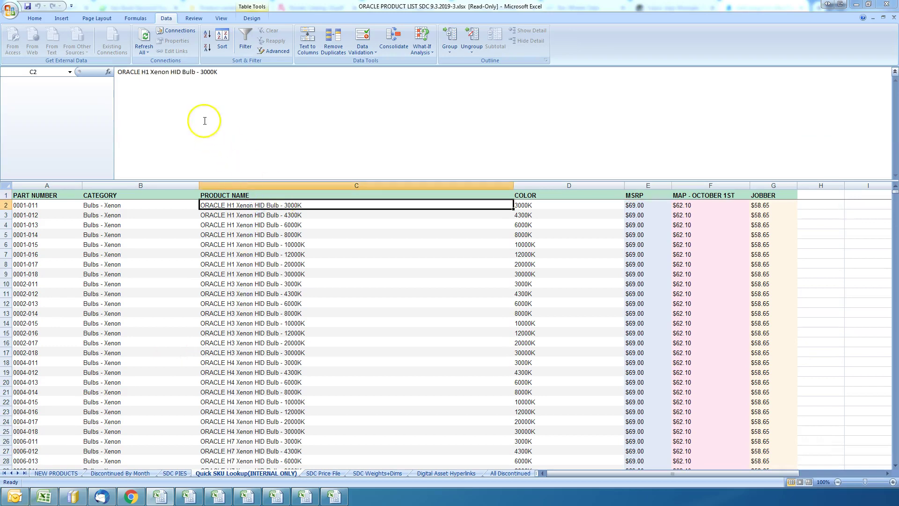
drag(195, 73, 202, 73)
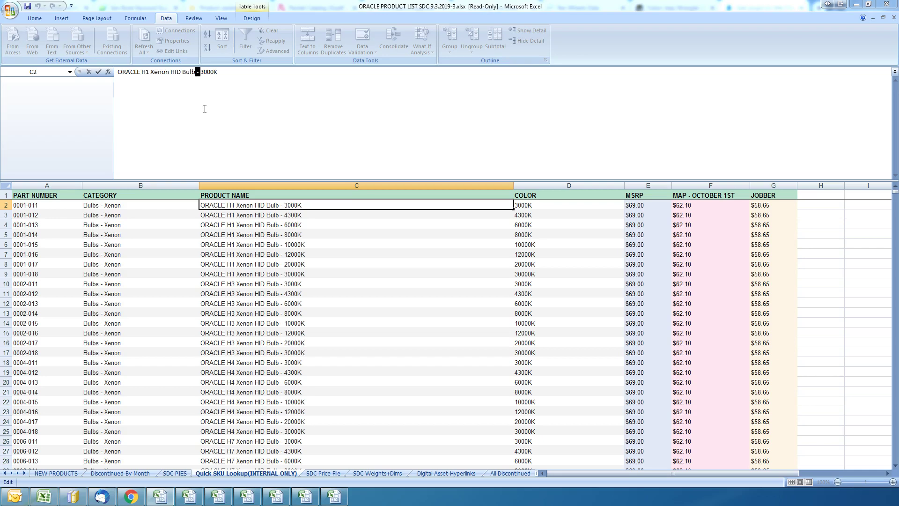
click(279, 185)
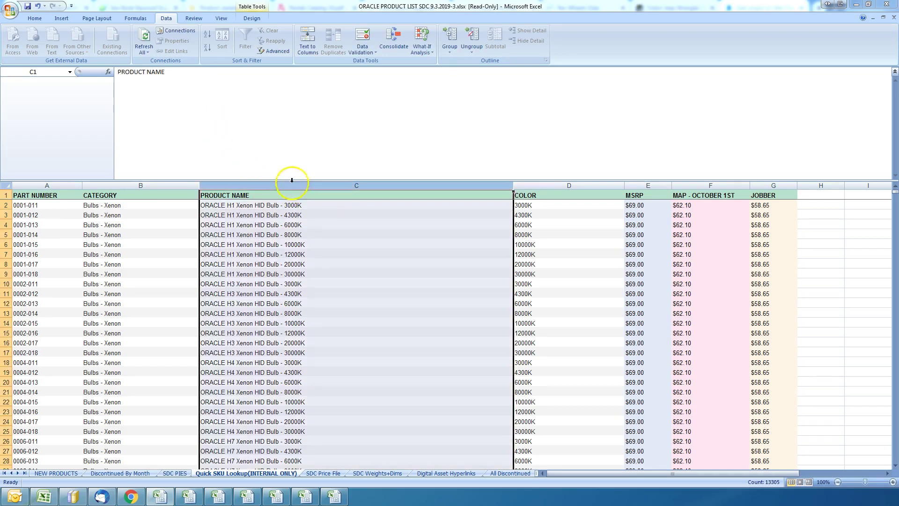
click(35, 18)
click(342, 79)
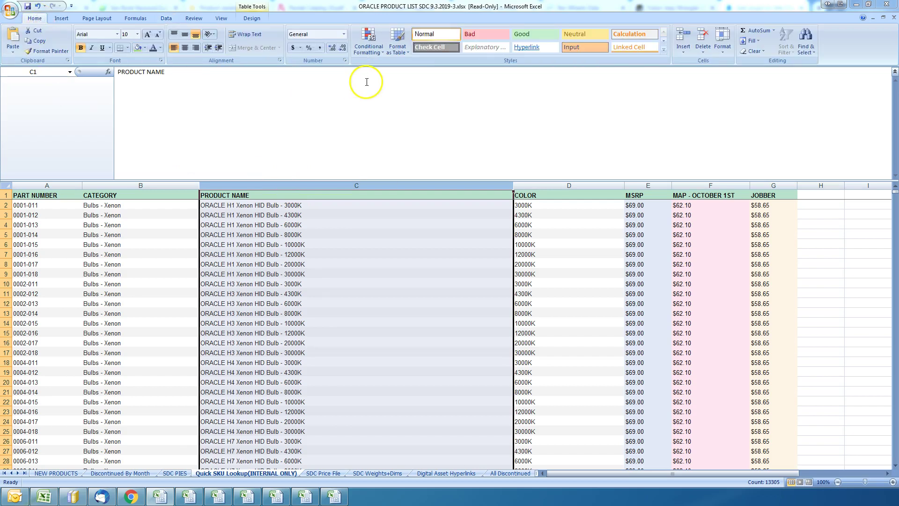
click(805, 46)
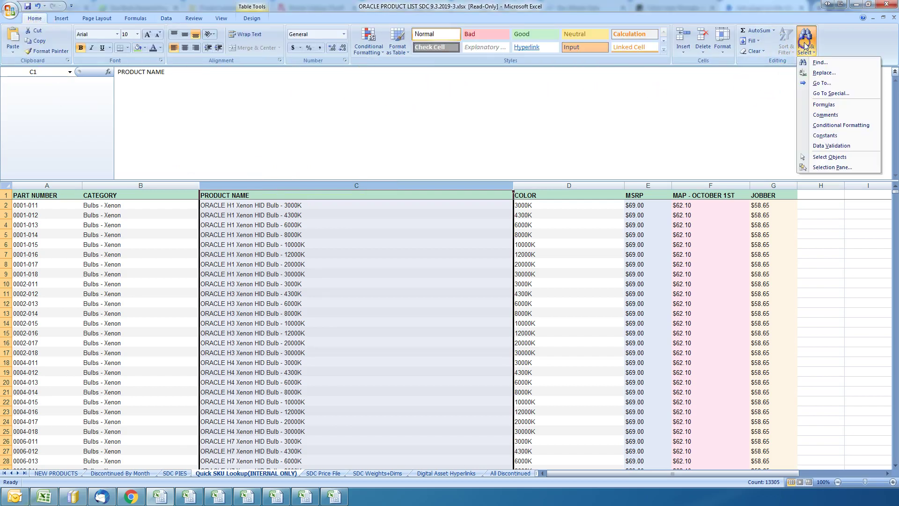
click(823, 73)
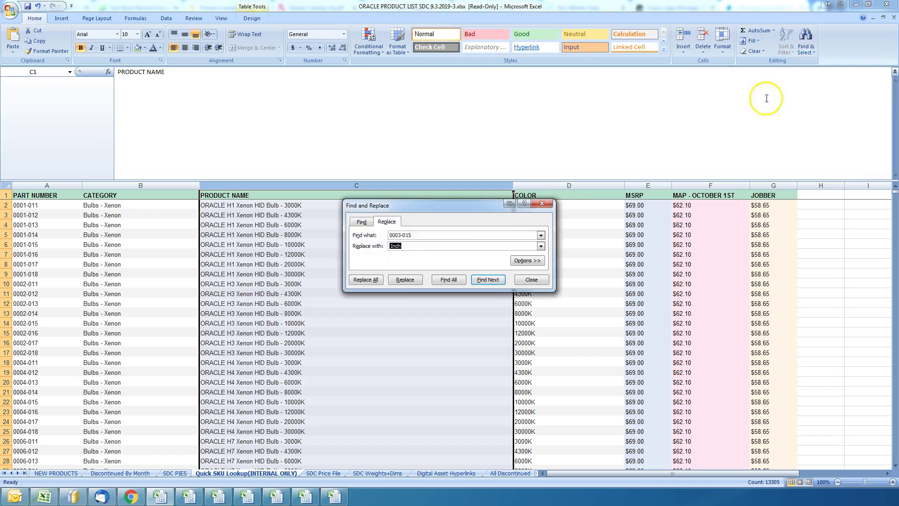
Remove the hyphen separators from all entries in the PRODUCT NAME column by replacing them with nothing, and close Find and Replace
click(411, 235)
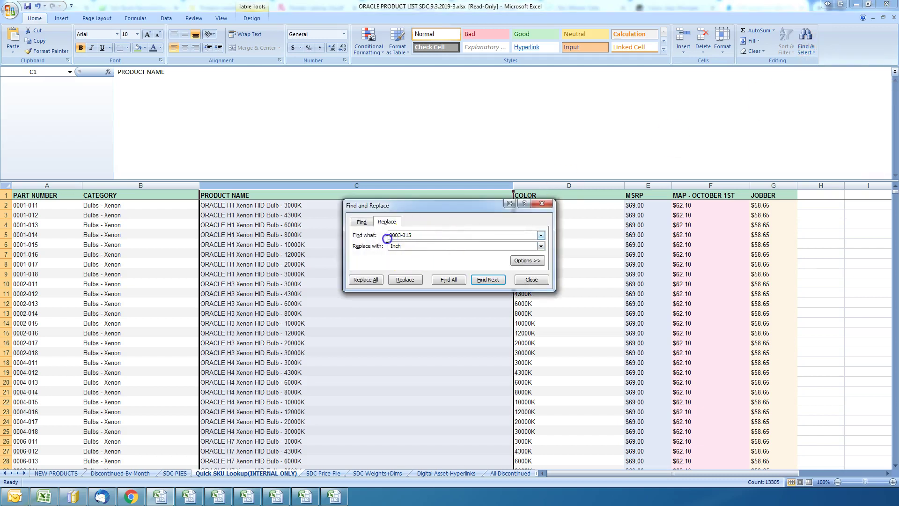
drag(412, 235, 384, 235)
key(BackSpace)
drag(408, 246, 374, 251)
key(BackSpace)
click(366, 281)
click(448, 476)
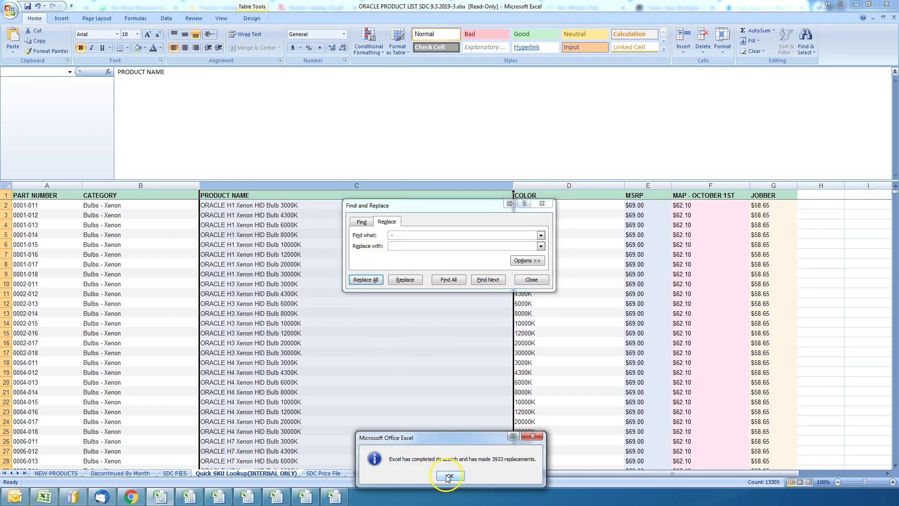
click(8, 187)
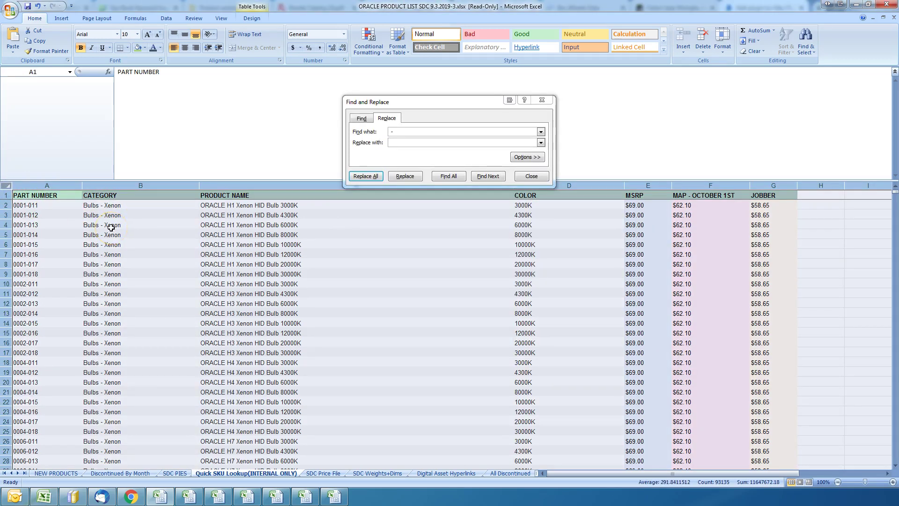
click(213, 228)
click(547, 101)
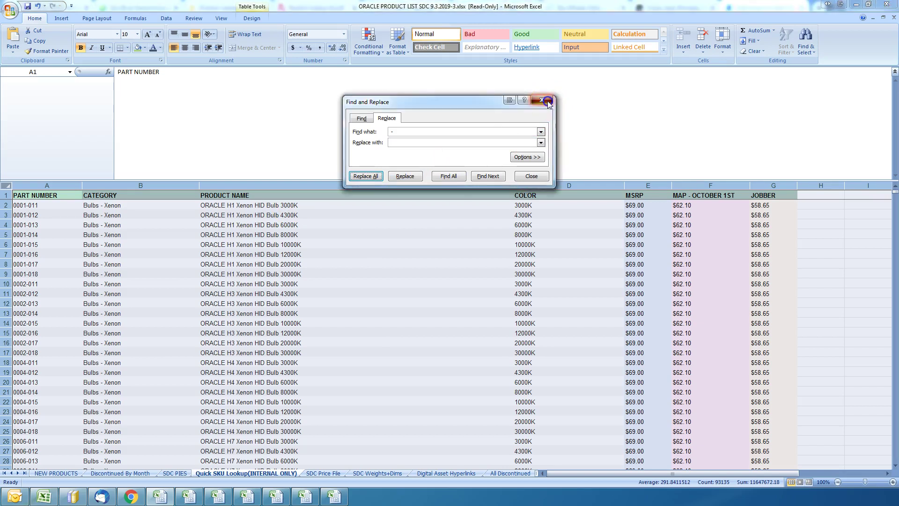
Switch back to Chrome, return to the importer's Tamper list and examine the Mathematical operation plugin on the price mapping
click(840, 4)
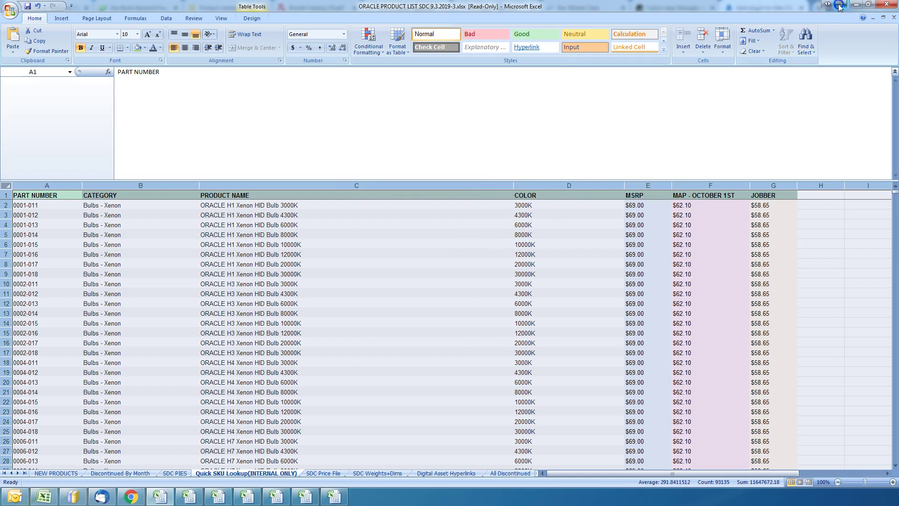
click(812, 56)
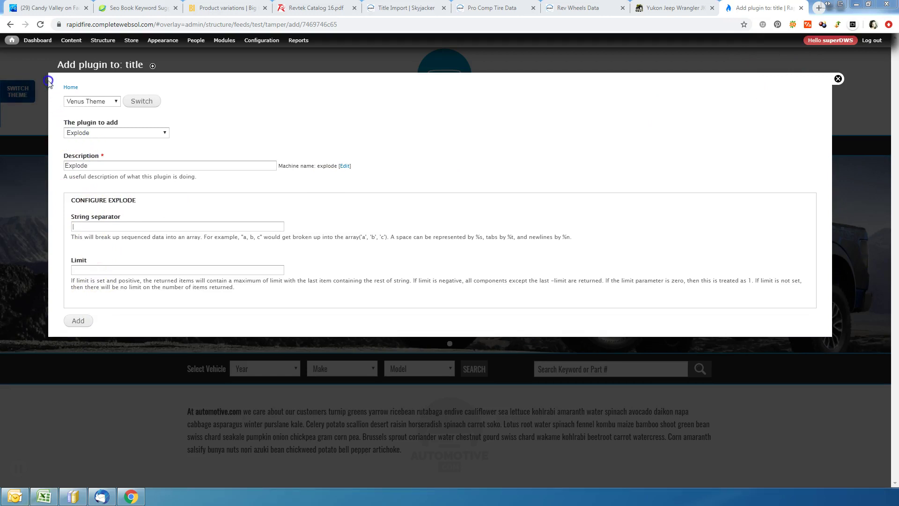
click(12, 27)
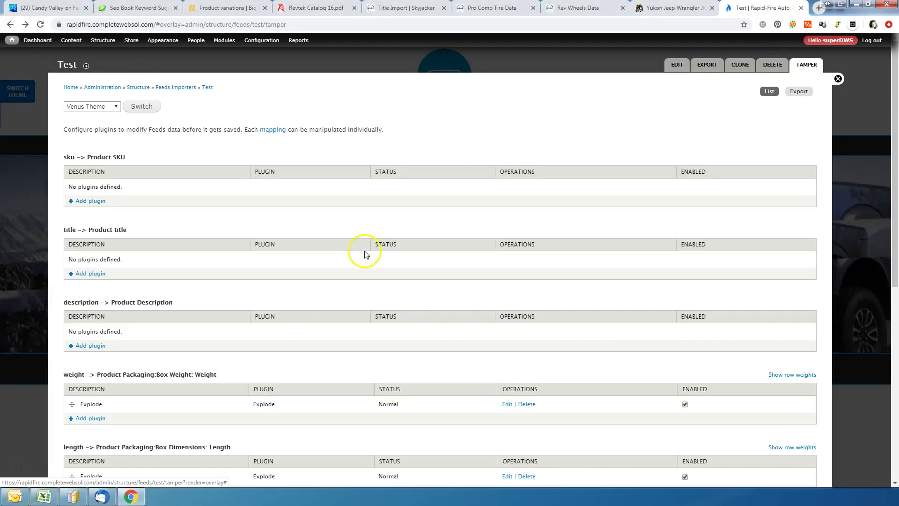
scroll(220, 307, down, 8)
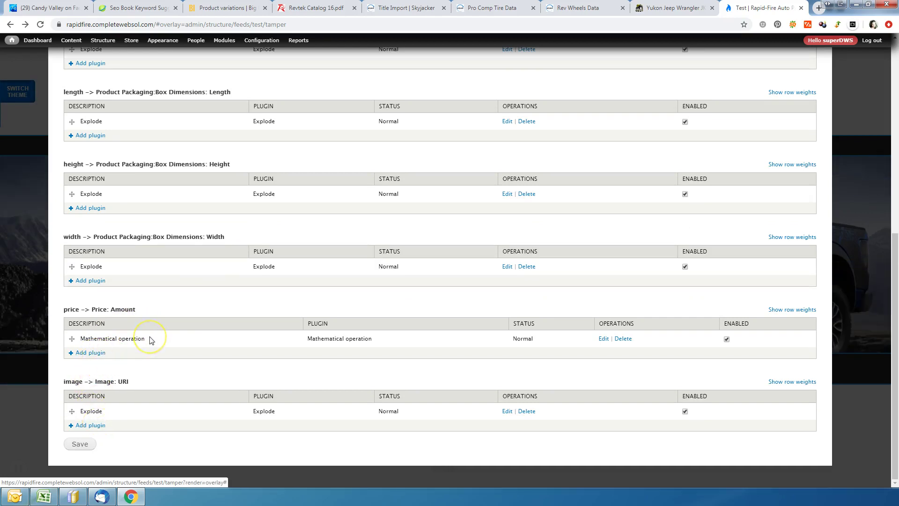
drag(150, 339, 78, 339)
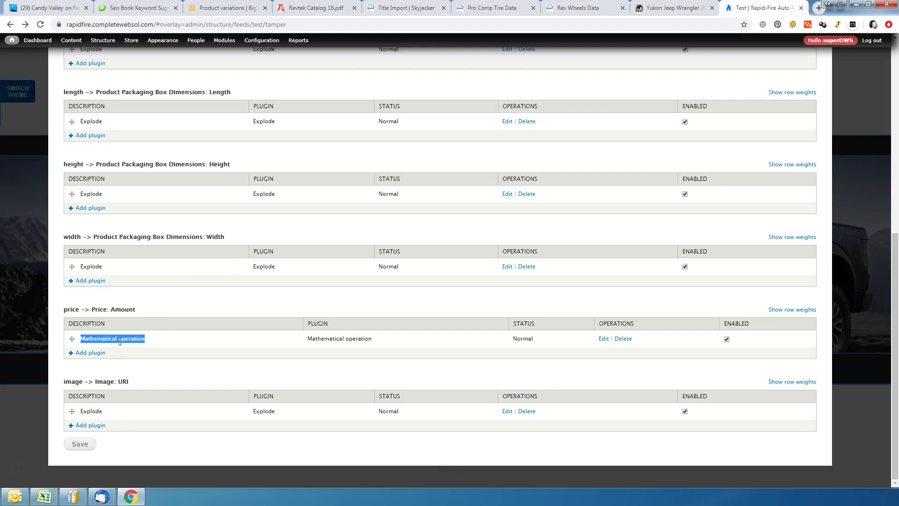
Start a new plugin for the description mapping, choose Mathematical operation as the plugin to add, and examine its description and operation options
scroll(114, 209, up, 3)
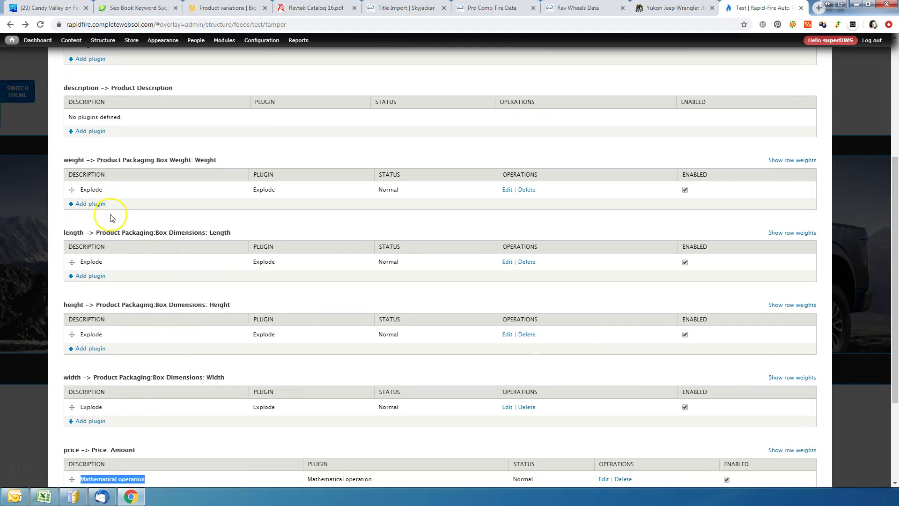
click(96, 135)
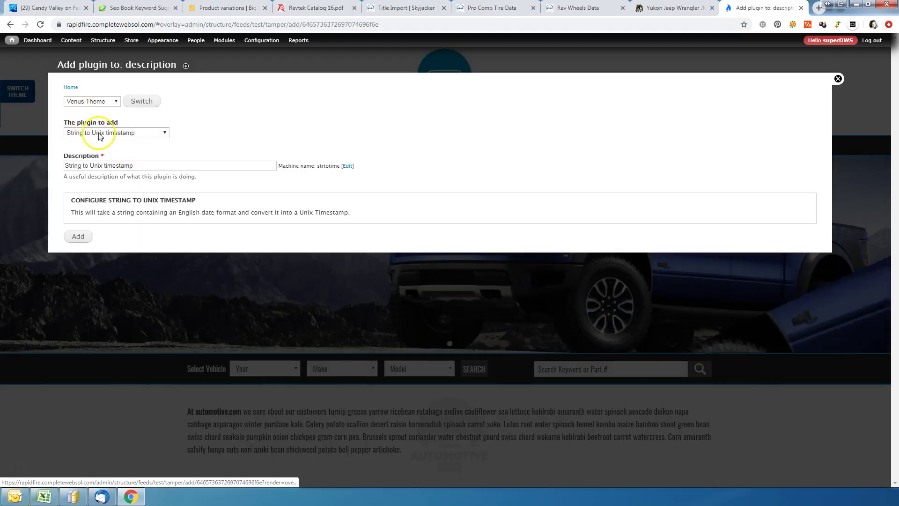
click(117, 133)
click(114, 288)
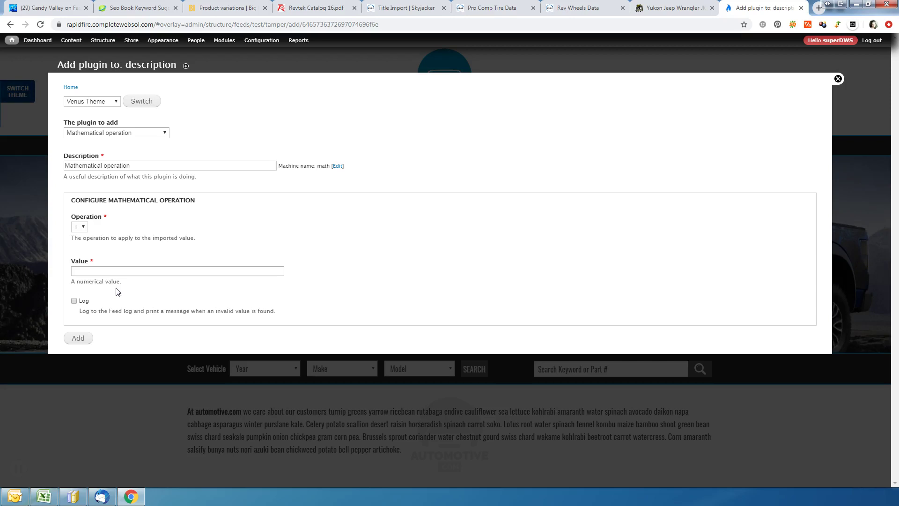
click(82, 228)
click(102, 165)
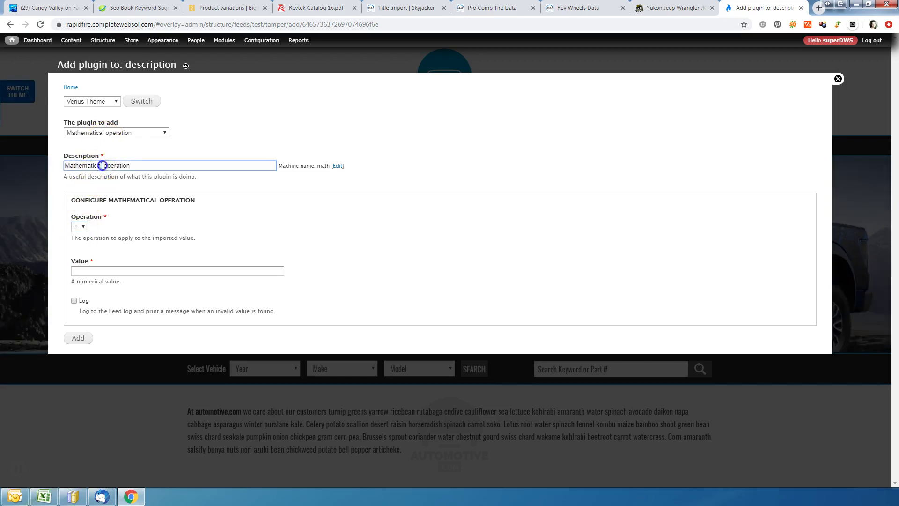
drag(102, 165, 107, 164)
Configure the mathematical operation to multiply (*) by 100, and return to the importer's Tamper list without adding it
click(80, 226)
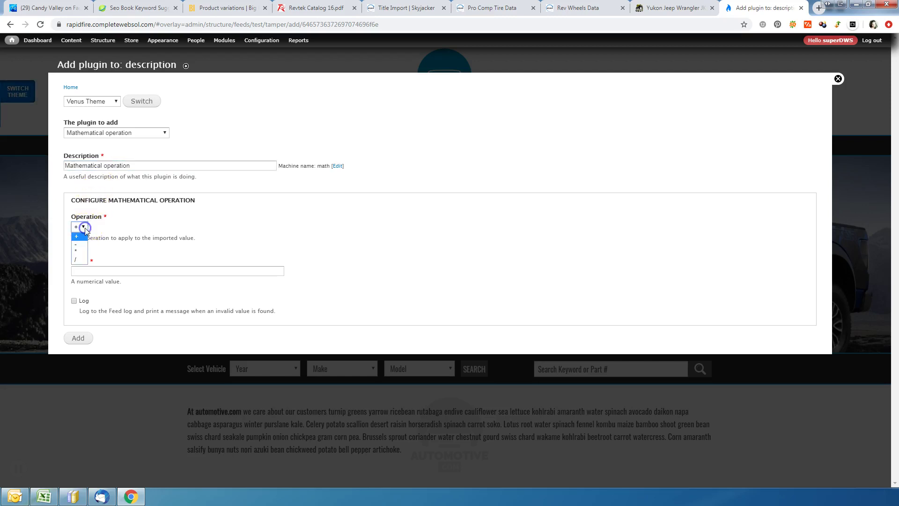
click(81, 253)
click(87, 271)
text(100)
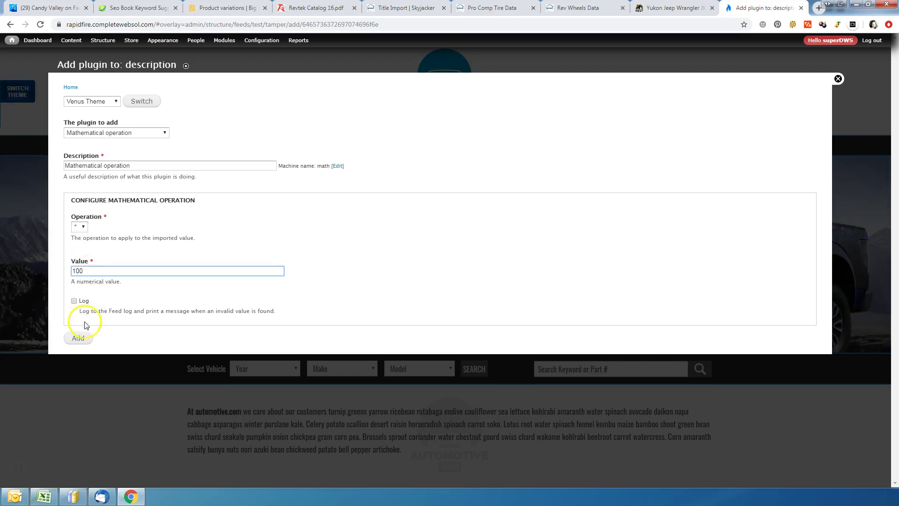
click(75, 344)
click(31, 108)
click(10, 26)
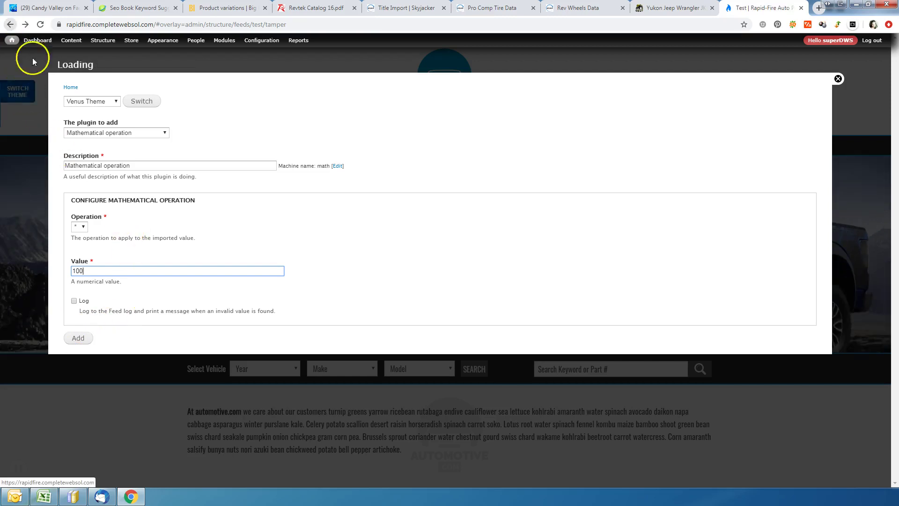
Open the Test importer's field mapping for the Commerce Product processor and highlight the sku source
click(808, 65)
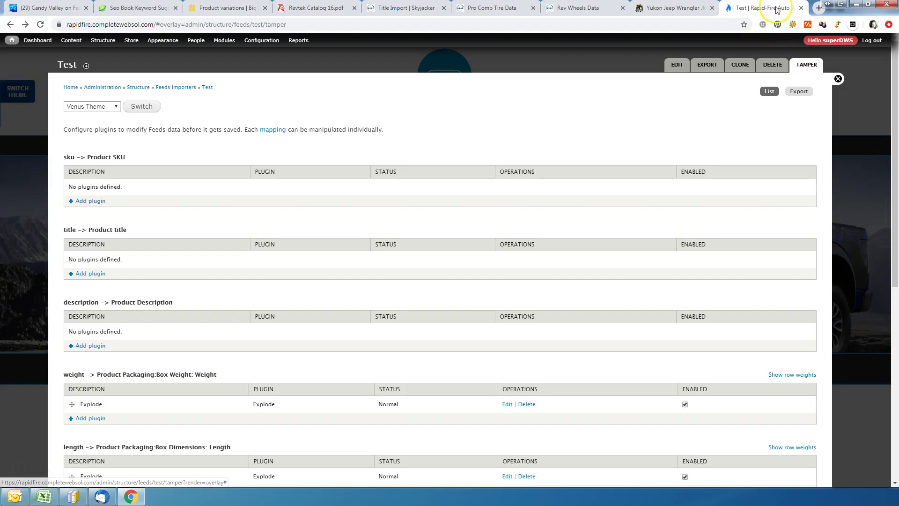
click(676, 65)
click(162, 314)
scroll(261, 305, down, 1)
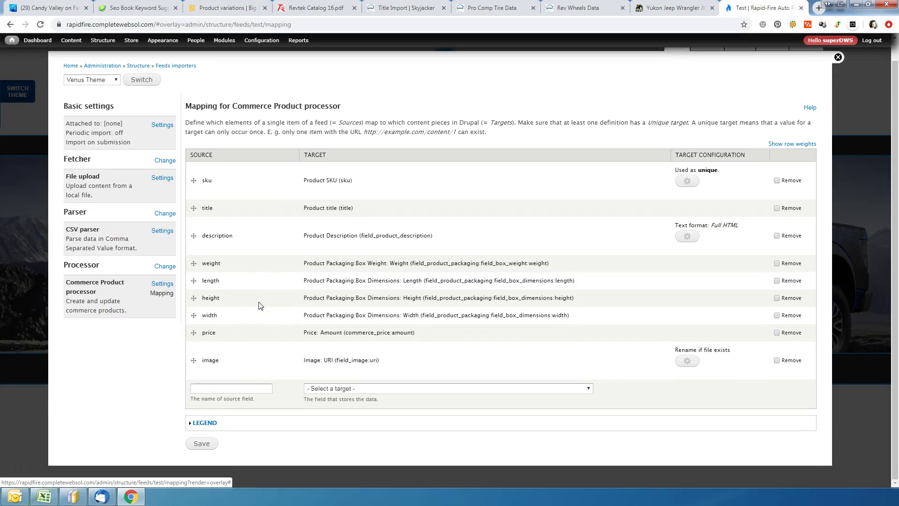
drag(214, 181, 202, 181)
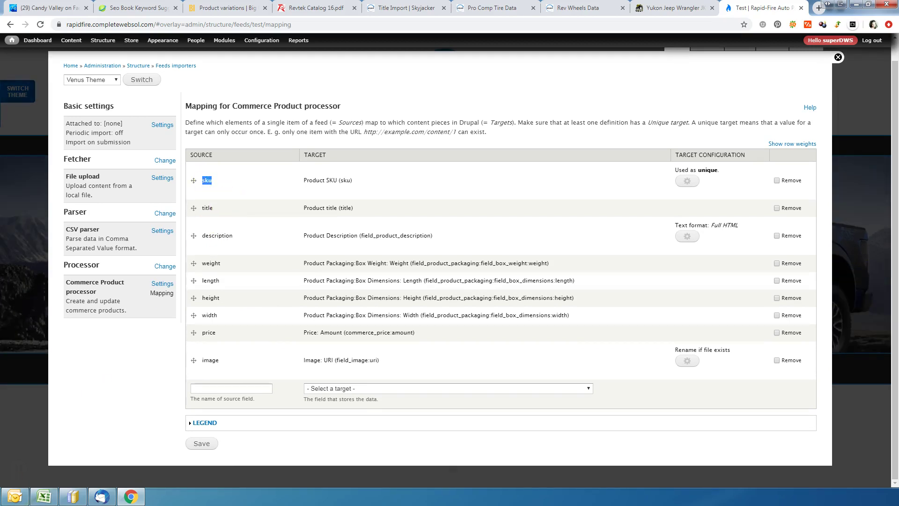
Switch to the Excel product list and examine its column headers in row 1, from PART NUMBER to MAP - OCTOBER 1ST
key(alt+Tab)
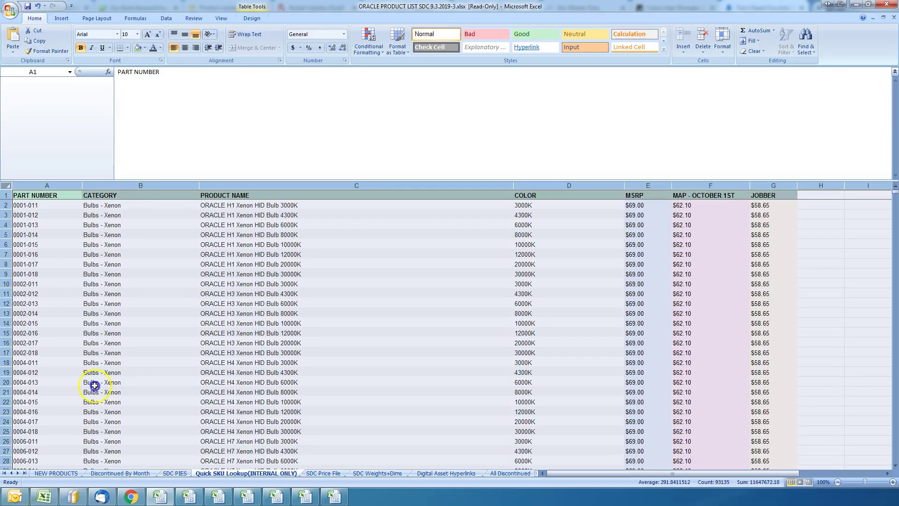
click(57, 195)
click(118, 196)
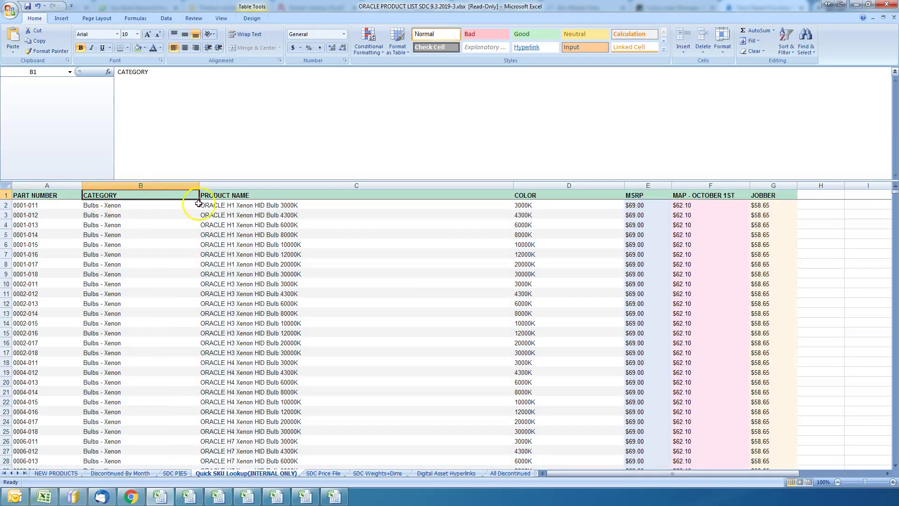
click(227, 195)
click(524, 195)
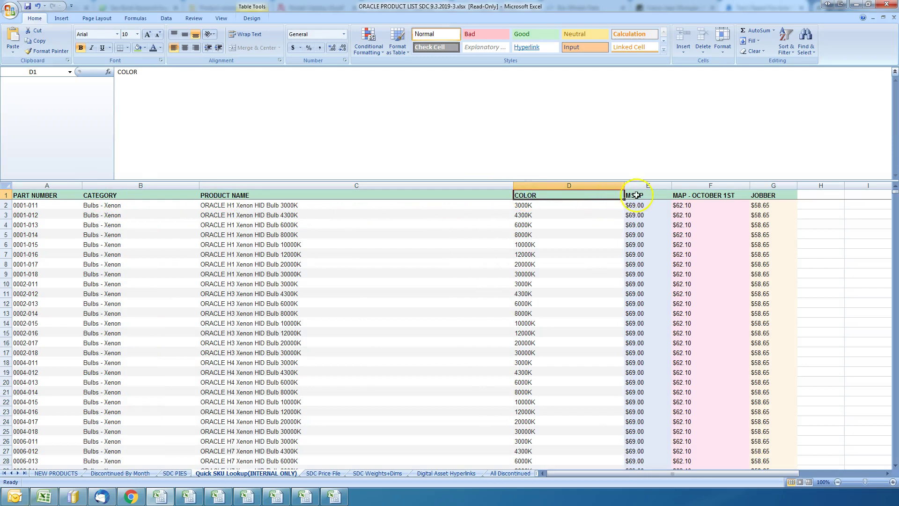
click(636, 195)
click(695, 198)
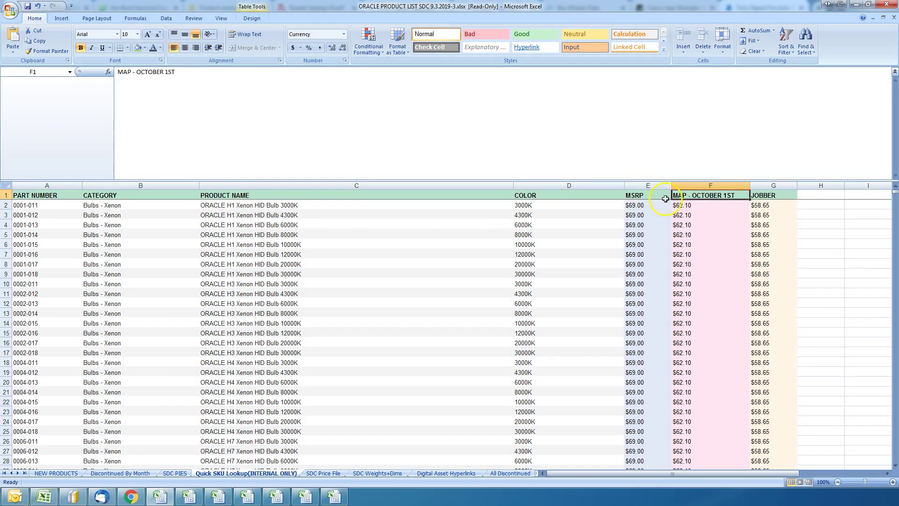
click(52, 195)
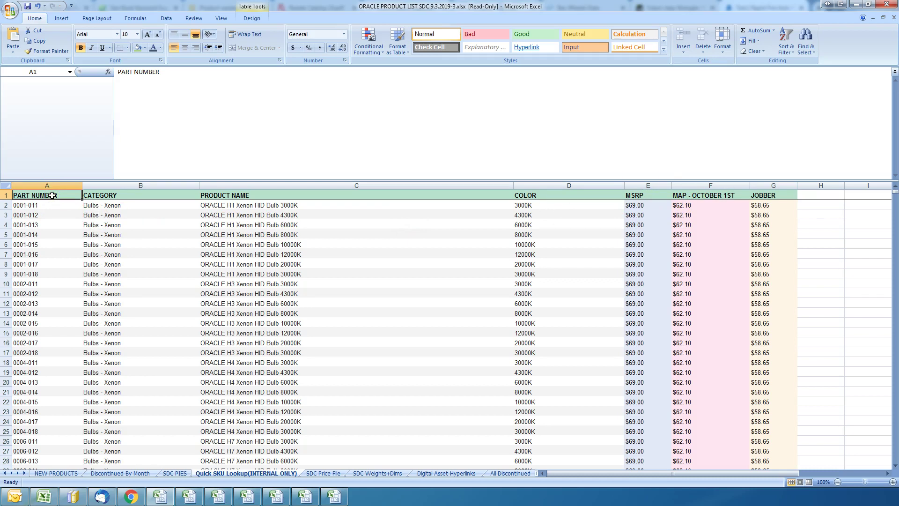
Recheck the importer's source names in Chrome, try renaming the PART NUMBER header in Excel cell A1 to sku, and undo the entry
click(840, 4)
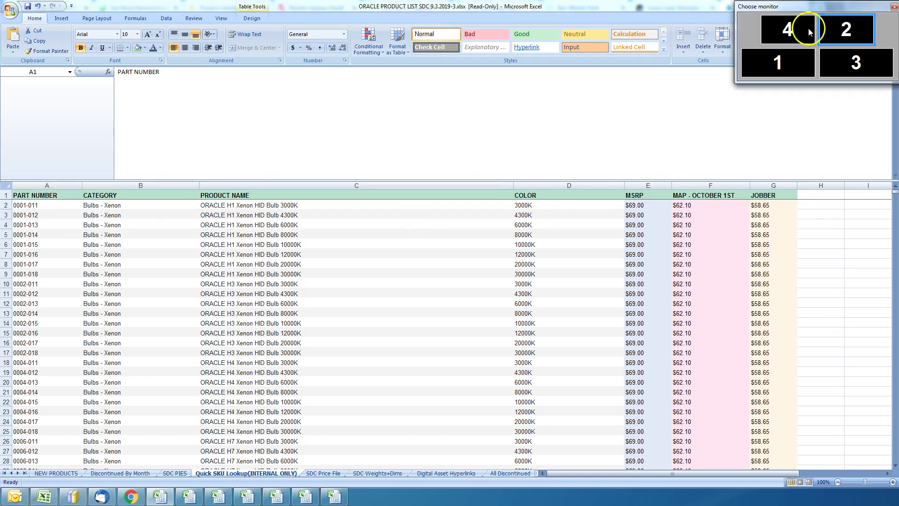
click(809, 28)
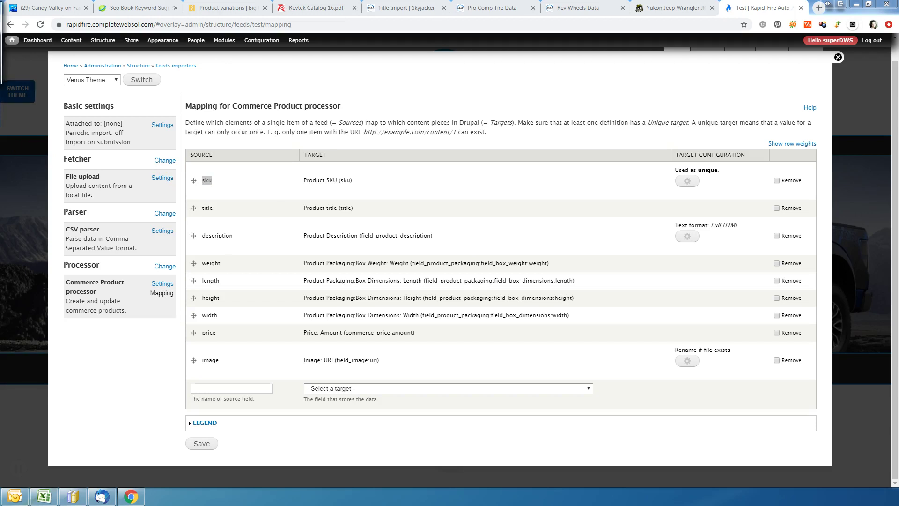
key(alt+Tab)
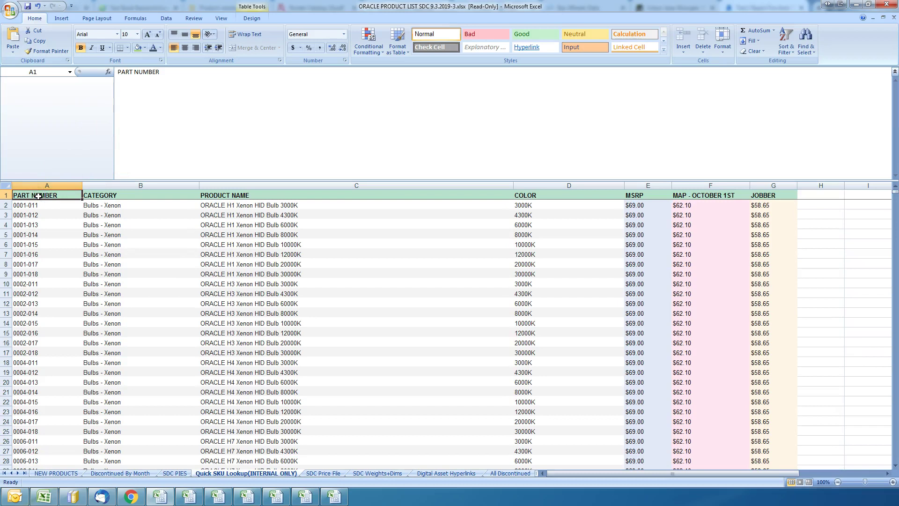
text(sku)
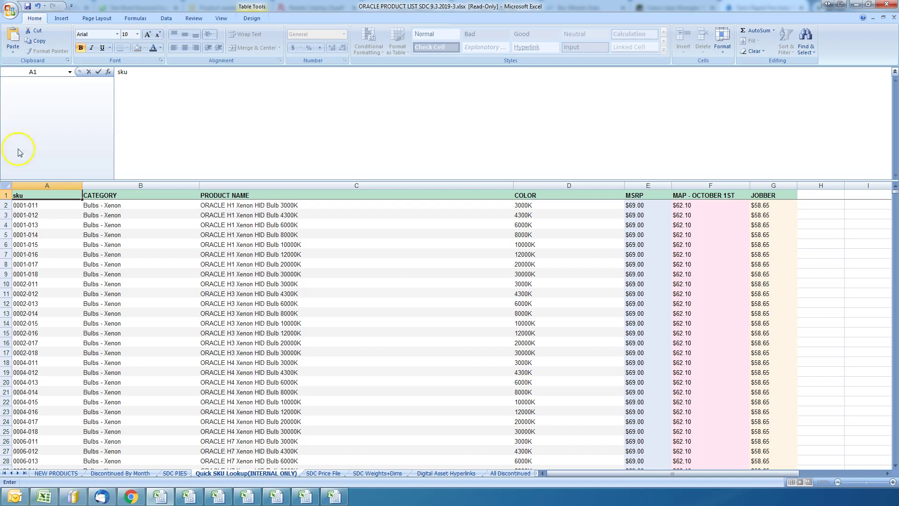
click(37, 6)
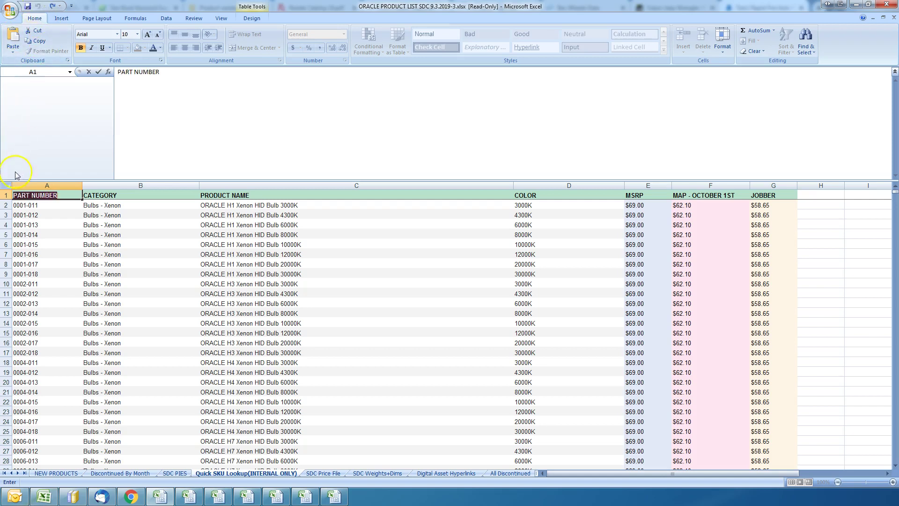
Copy the PART NUMBER header from A1, switch to Chrome and paste it as the source field name of a new mapping
click(28, 215)
click(37, 197)
right_click(37, 197)
click(54, 208)
click(838, 6)
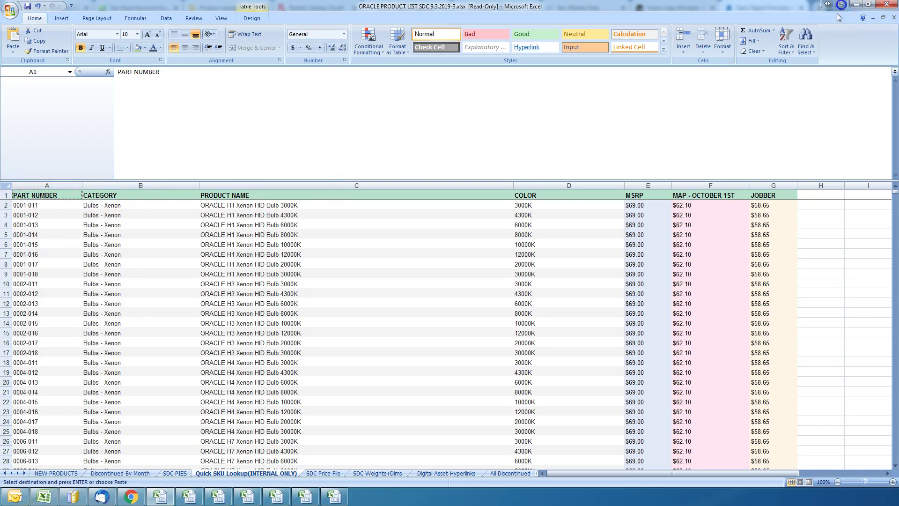
click(796, 30)
right_click(234, 388)
click(257, 301)
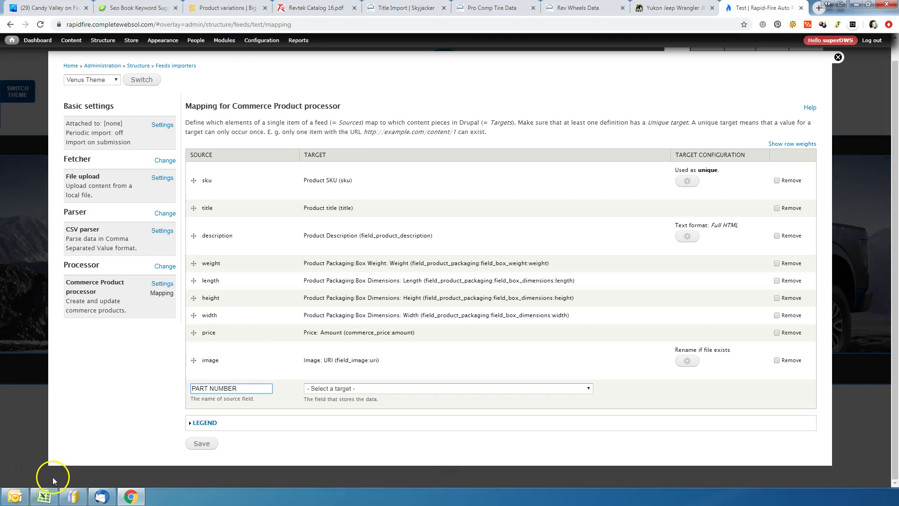
Examine the available target fields for the PART NUMBER source, including Load Capacity, Lumens and Make
click(247, 389)
click(328, 389)
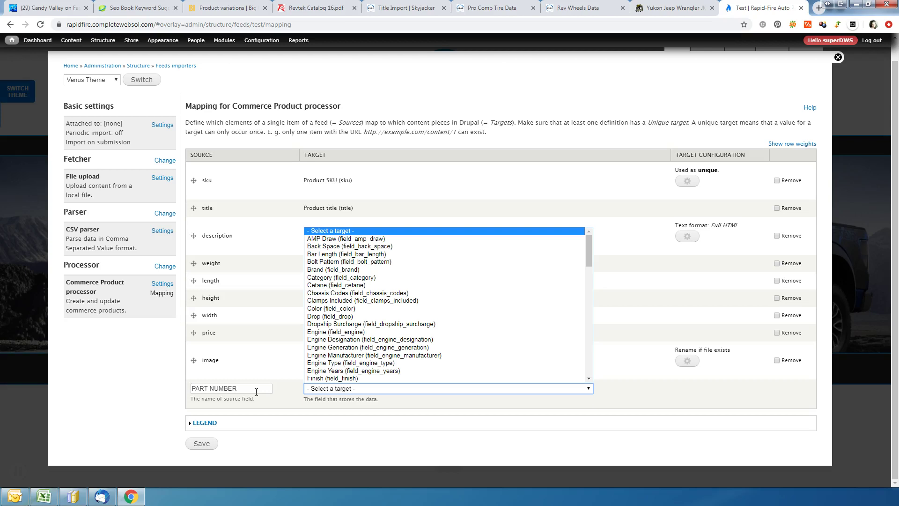
scroll(357, 363, down, 3)
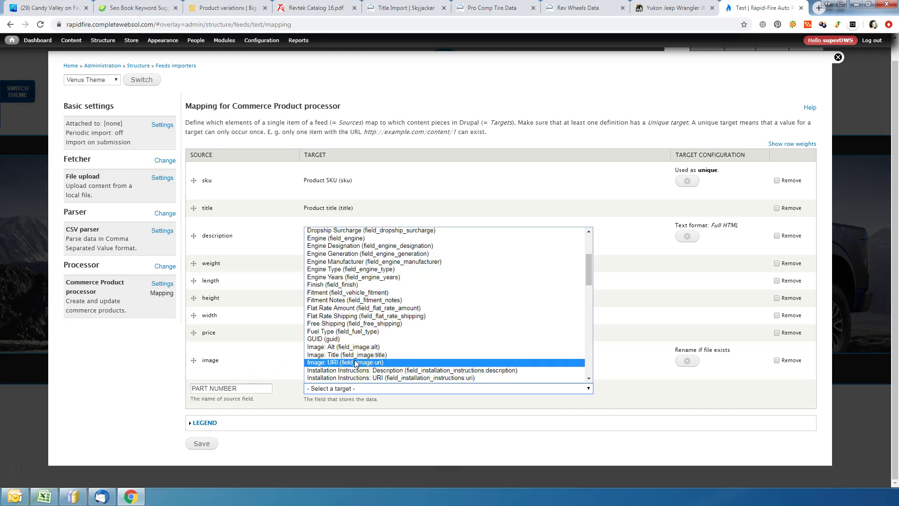
scroll(357, 364, down, 10)
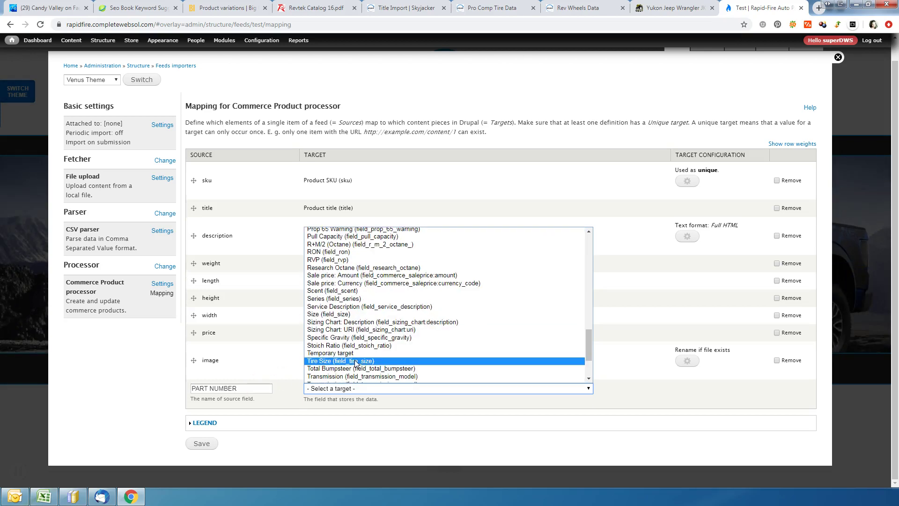
scroll(357, 364, down, 3)
scroll(356, 363, up, 8)
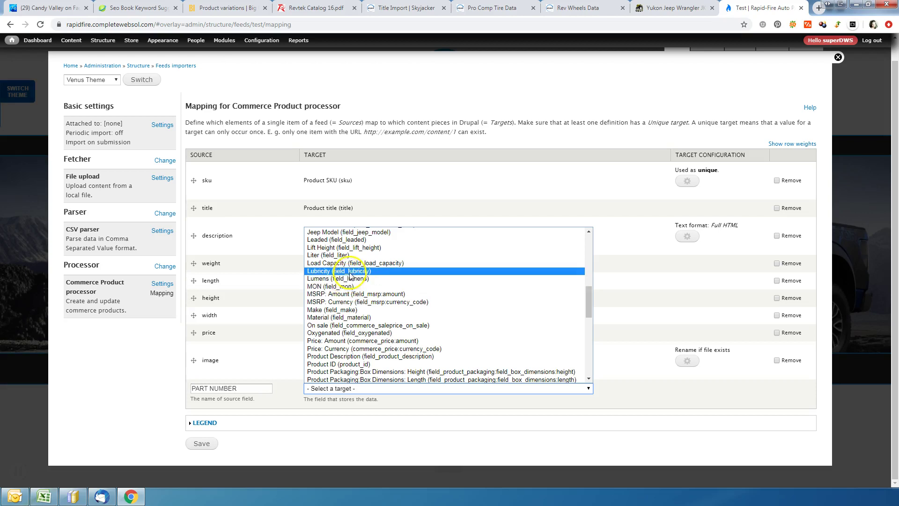
click(350, 287)
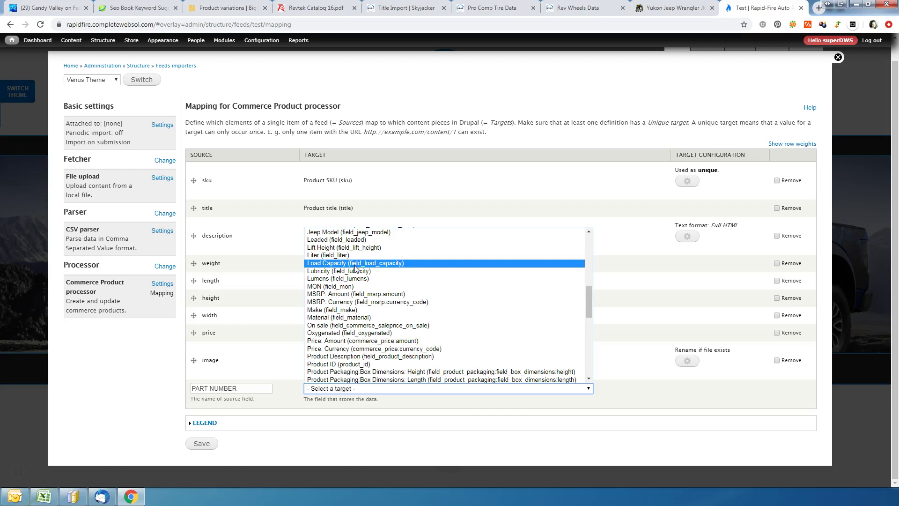
click(354, 279)
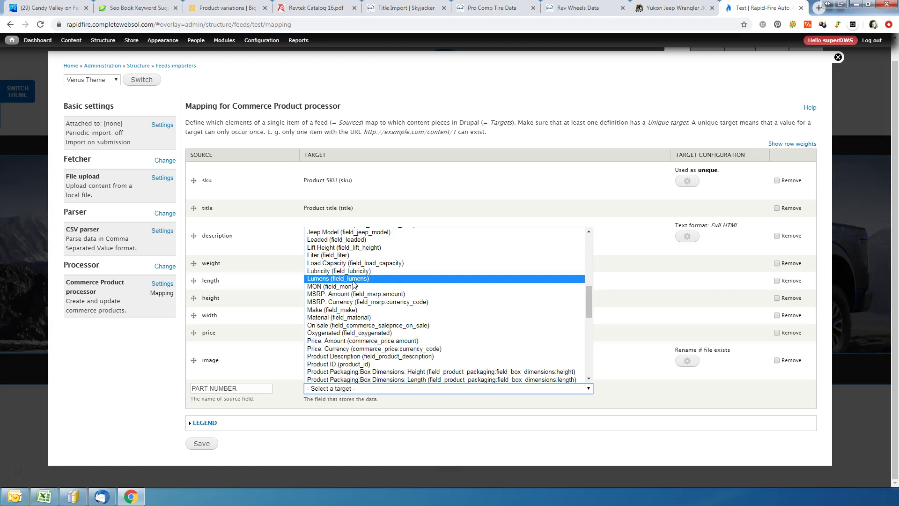
click(355, 311)
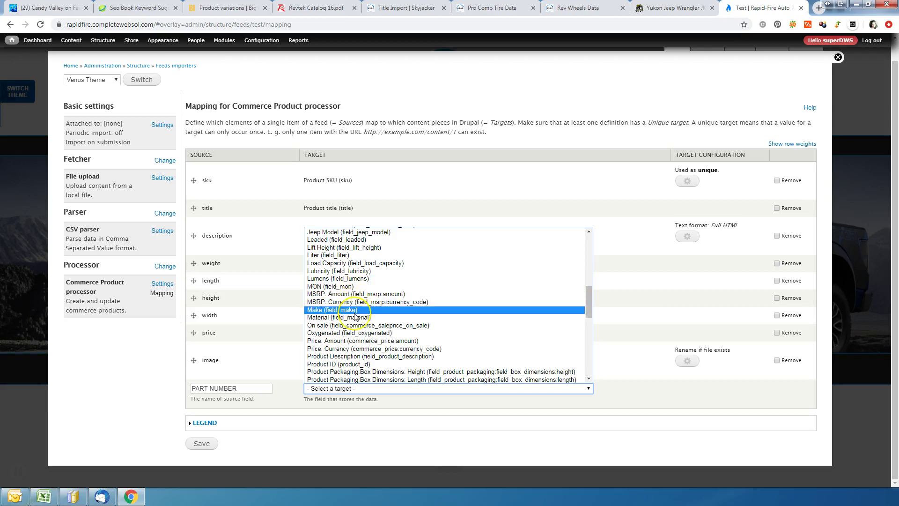
Examine the target fields from the price and Product Packaging entries through Product SKU and Sale price to the list's end
scroll(354, 317, down, 5)
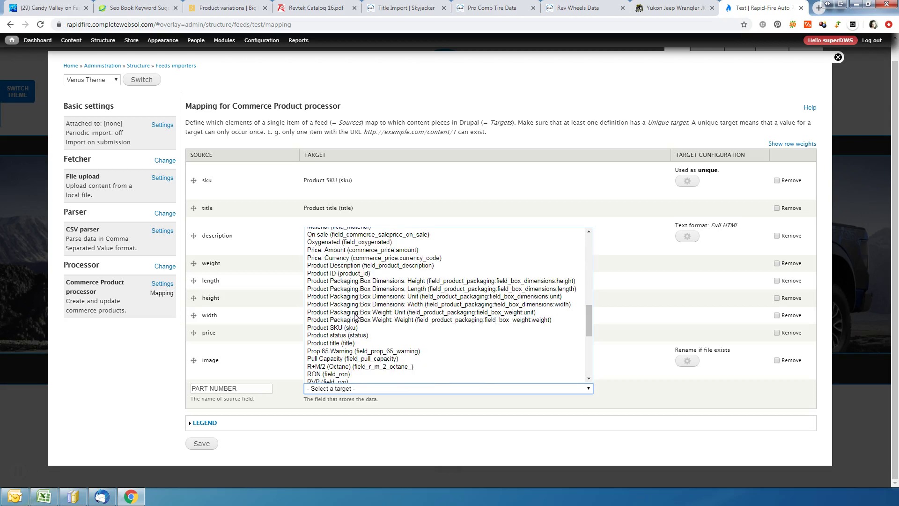
scroll(354, 317, up, 10)
scroll(354, 317, down, 5)
scroll(356, 317, down, 4)
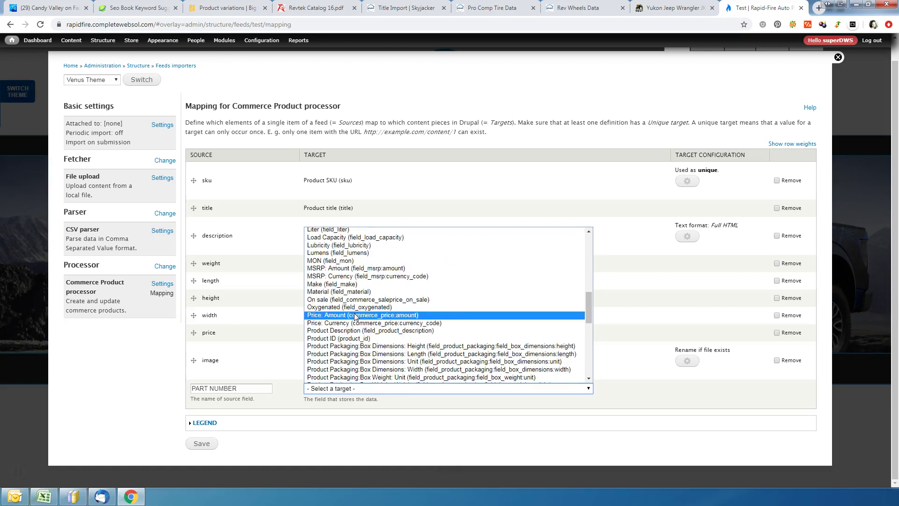
scroll(355, 340, down, 4)
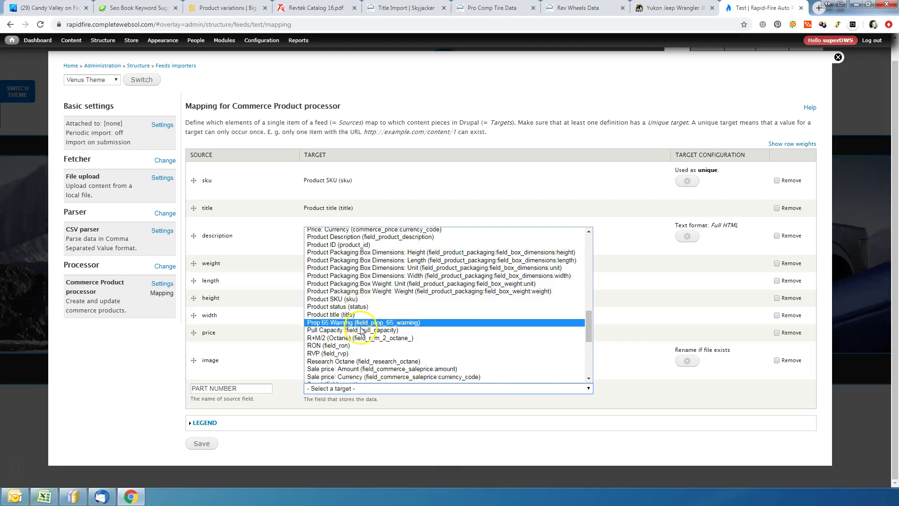
scroll(363, 360, down, 4)
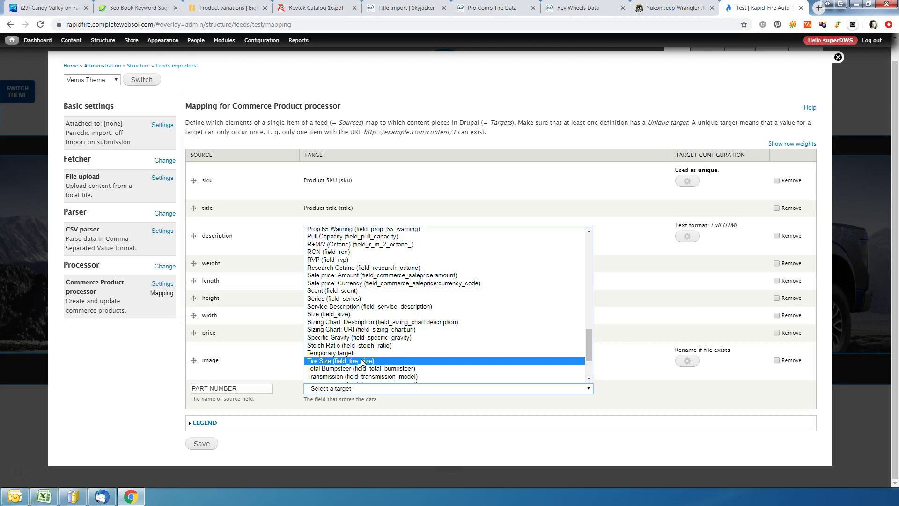
click(370, 346)
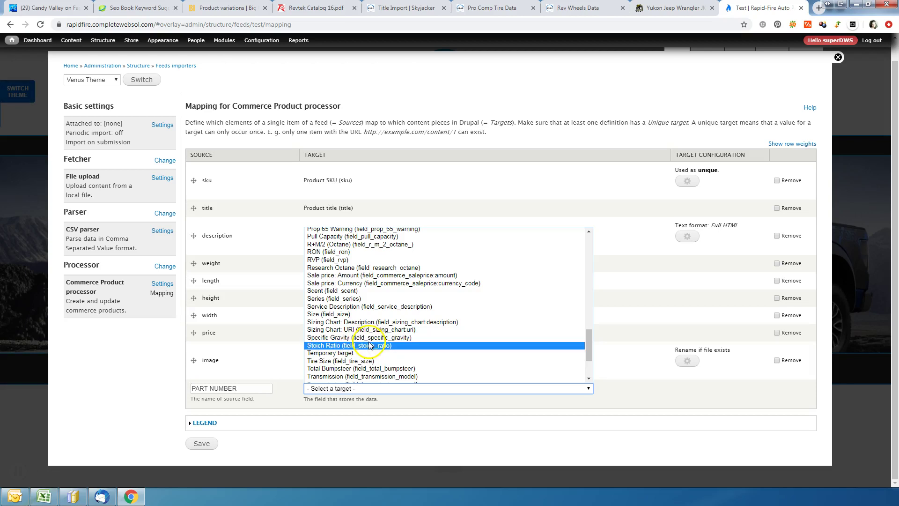
click(375, 283)
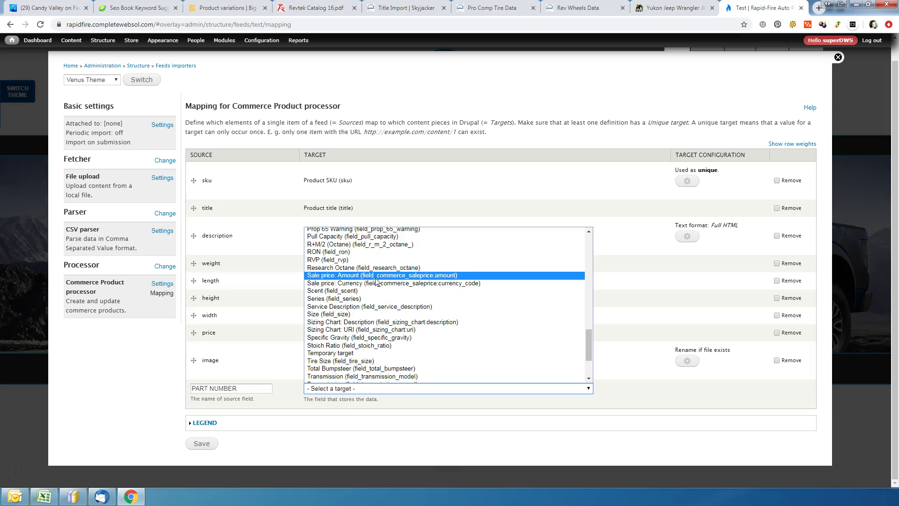
scroll(376, 281, down, 3)
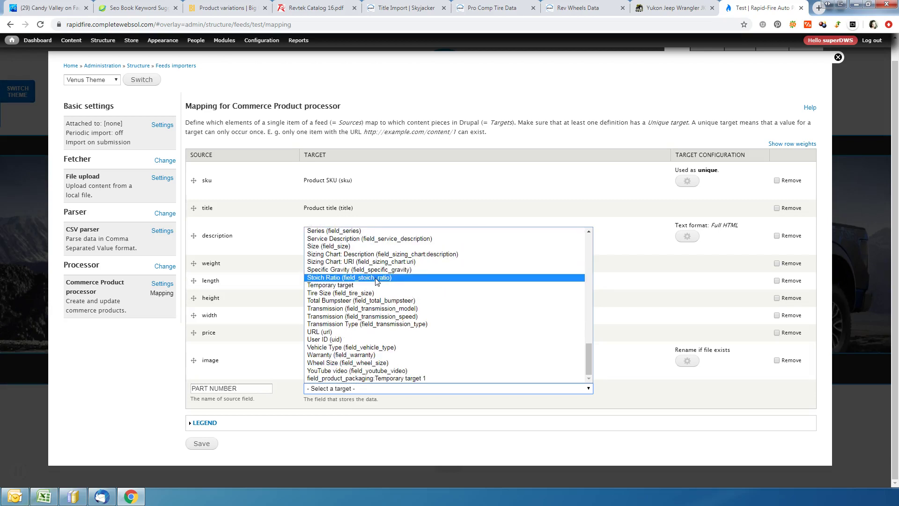
Examine the Image and Installation Instructions target fields, including their URI and Description variants
scroll(376, 281, up, 10)
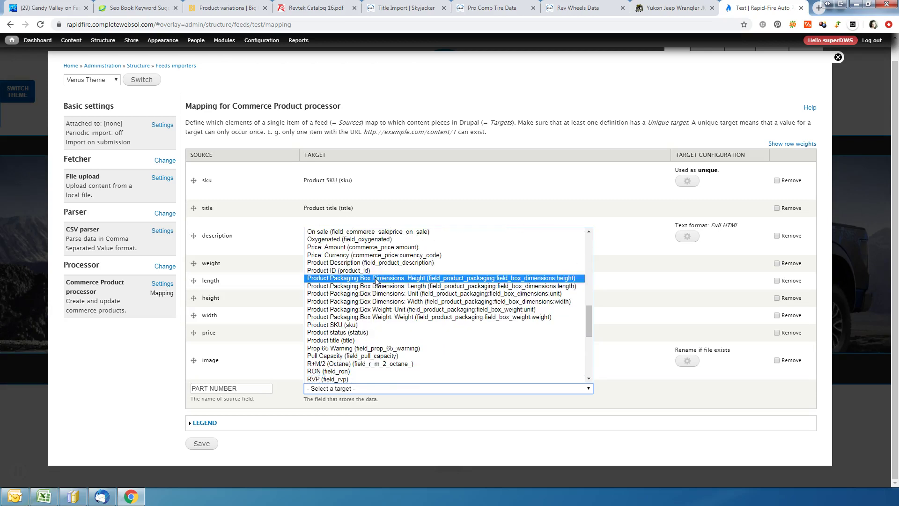
scroll(376, 281, up, 4)
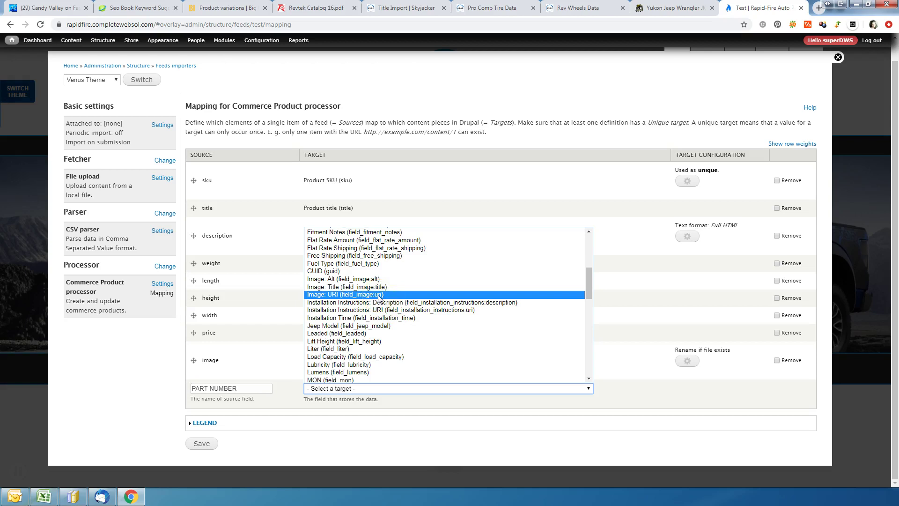
click(381, 303)
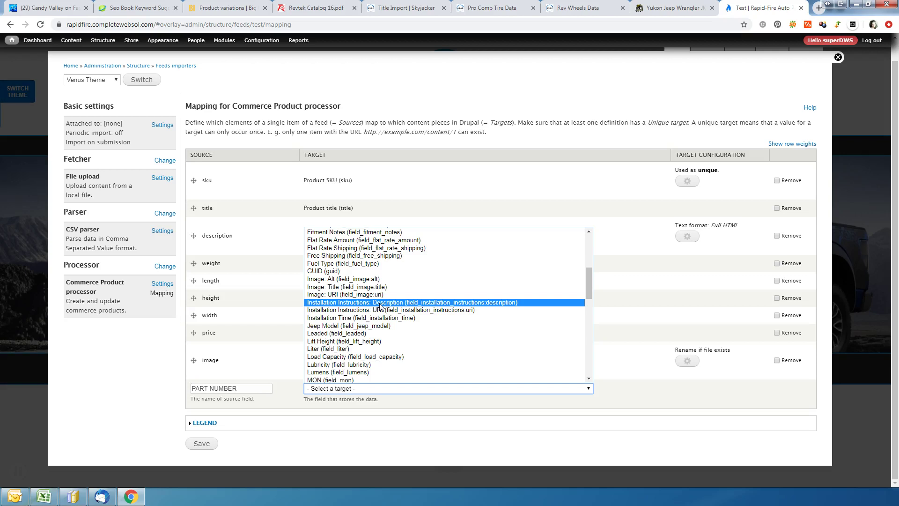
click(380, 313)
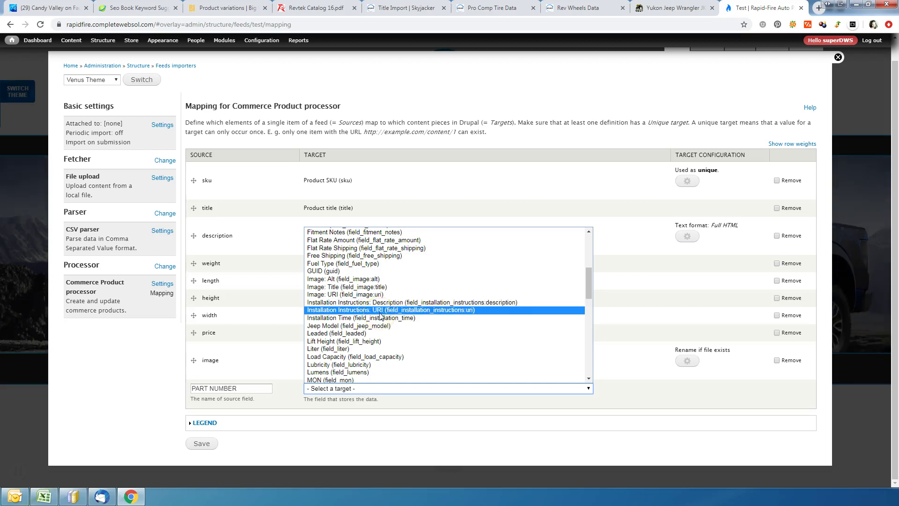
click(386, 312)
scroll(386, 311, down, 4)
scroll(385, 312, down, 4)
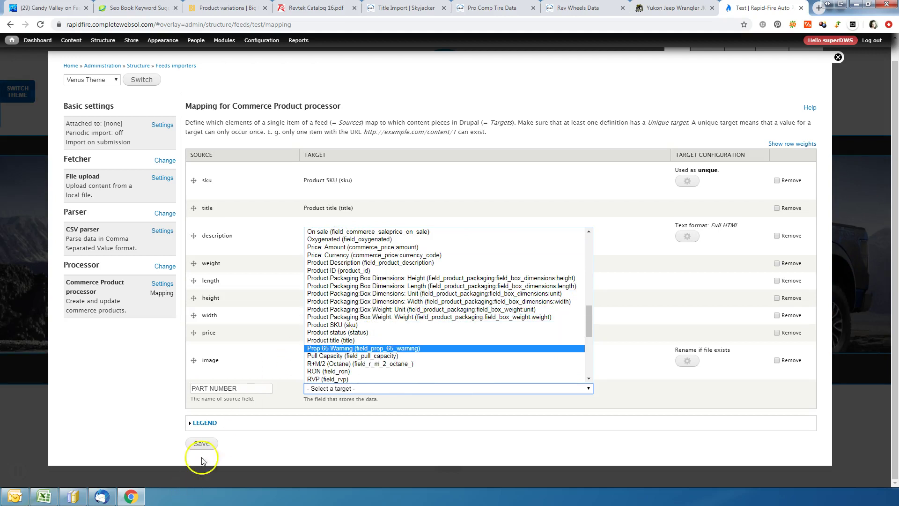
Clear PART NUMBER from the new mapping's source field and highlight the sku mapping's "Used as unique" setting
drag(257, 388, 175, 392)
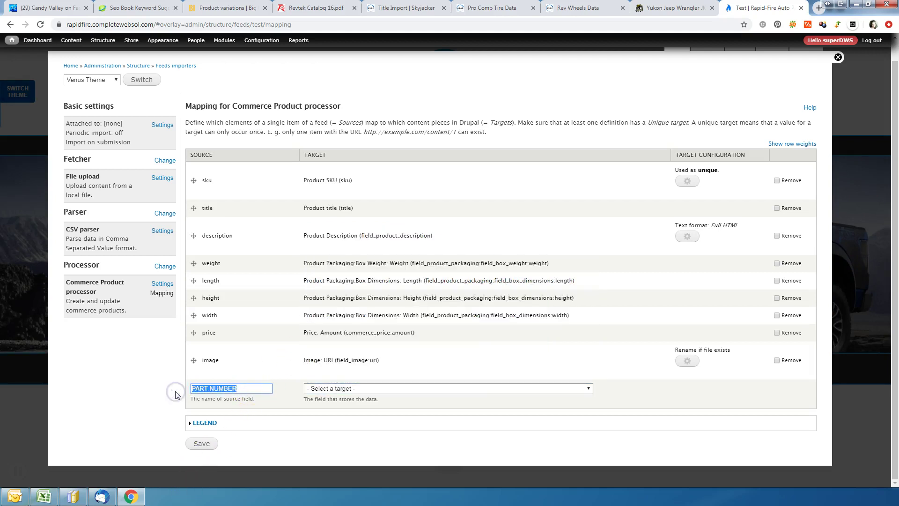
key(BackSpace)
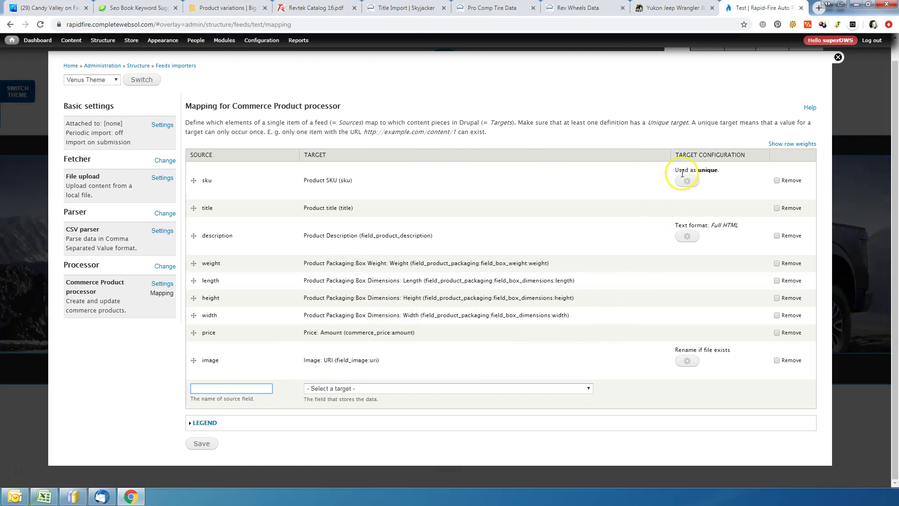
drag(720, 171, 673, 172)
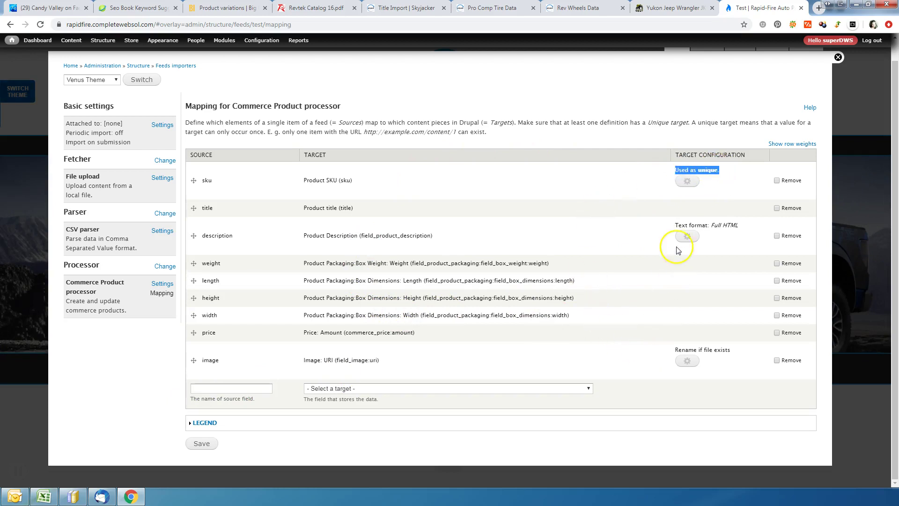
Add and save a mapping from source year to Engine Years (field_engine_years), and highlight its taxonomy term search setting
click(242, 389)
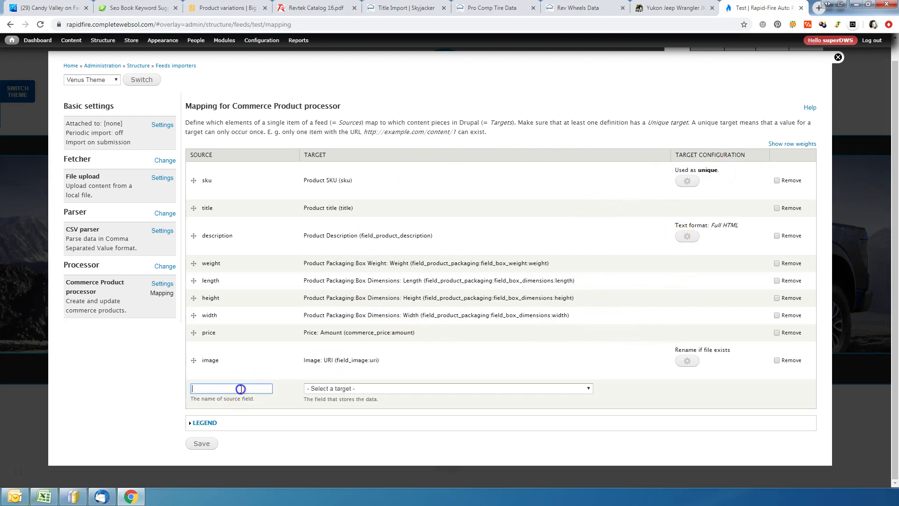
click(318, 388)
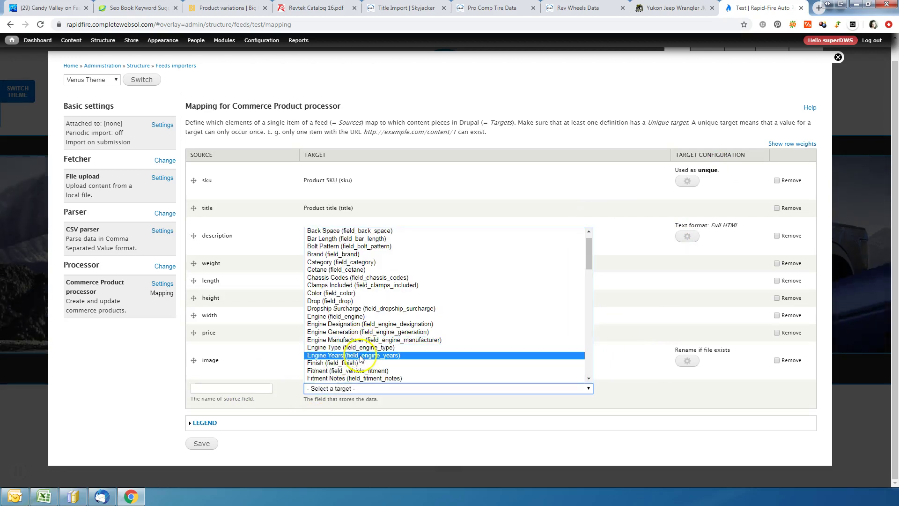
click(341, 369)
click(262, 389)
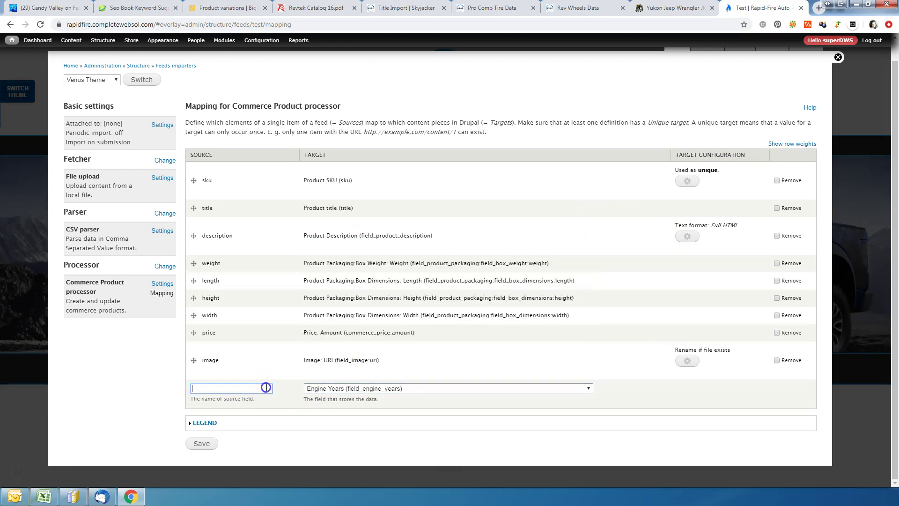
text(year)
click(202, 443)
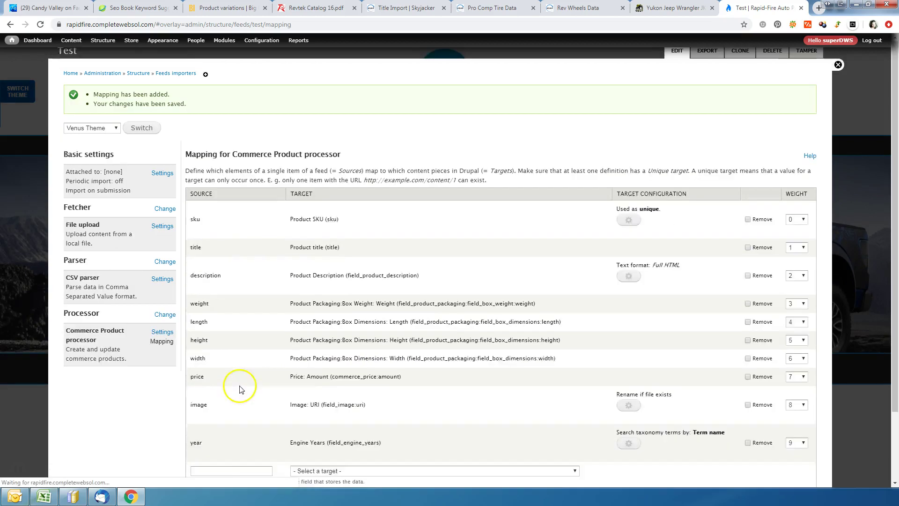
scroll(265, 364, down, 2)
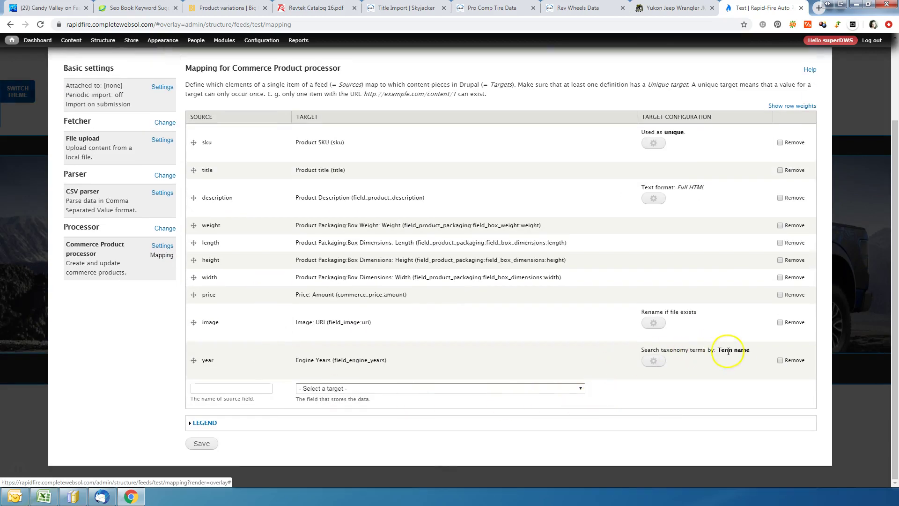
drag(749, 349, 646, 347)
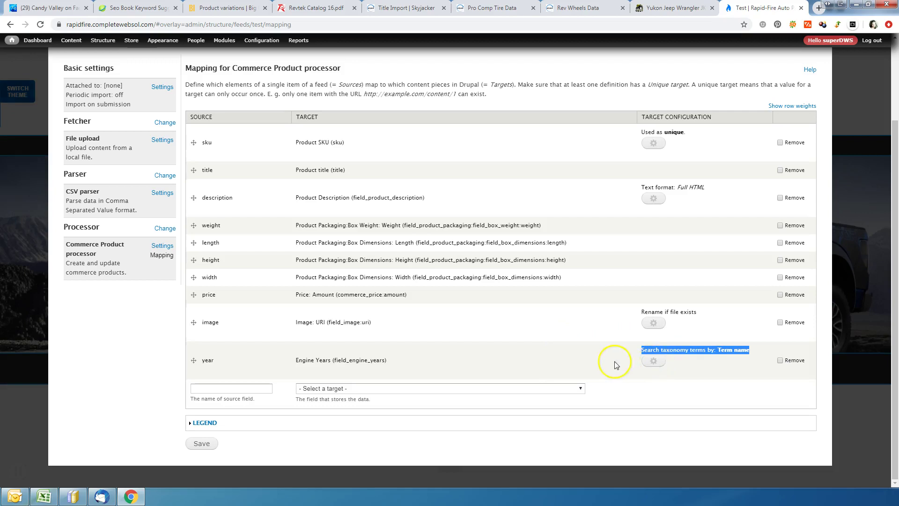
Mark the year mapping for removal, map source Category to Category (field_category), and save the mappings
click(780, 360)
click(239, 389)
text(Cateogry)
click(207, 389)
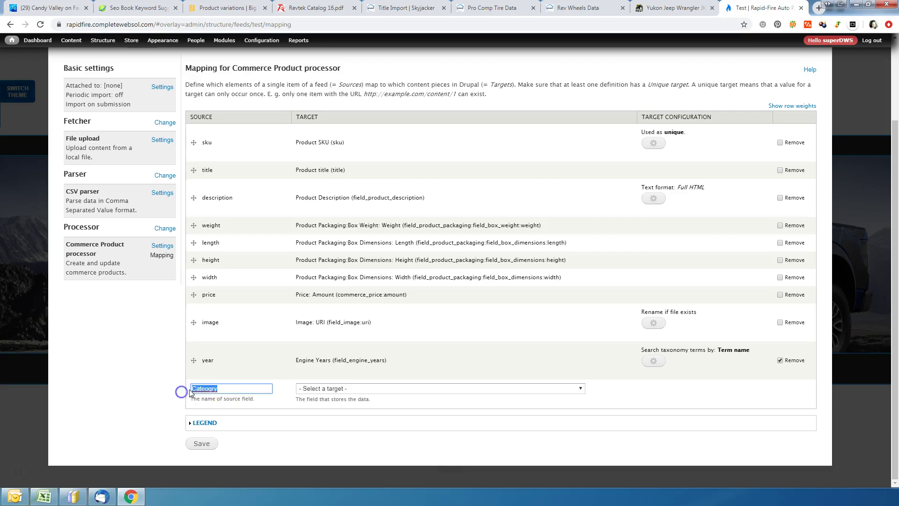
right_click(192, 390)
click(220, 253)
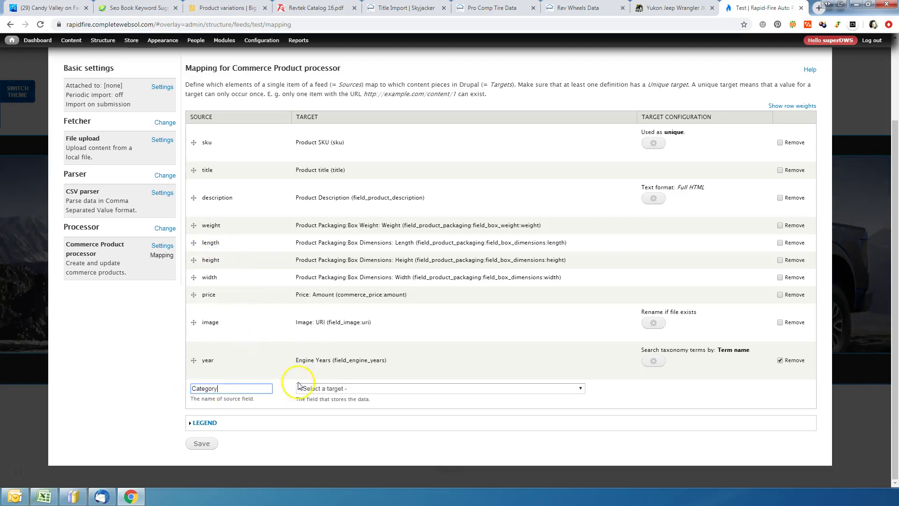
click(309, 389)
click(337, 280)
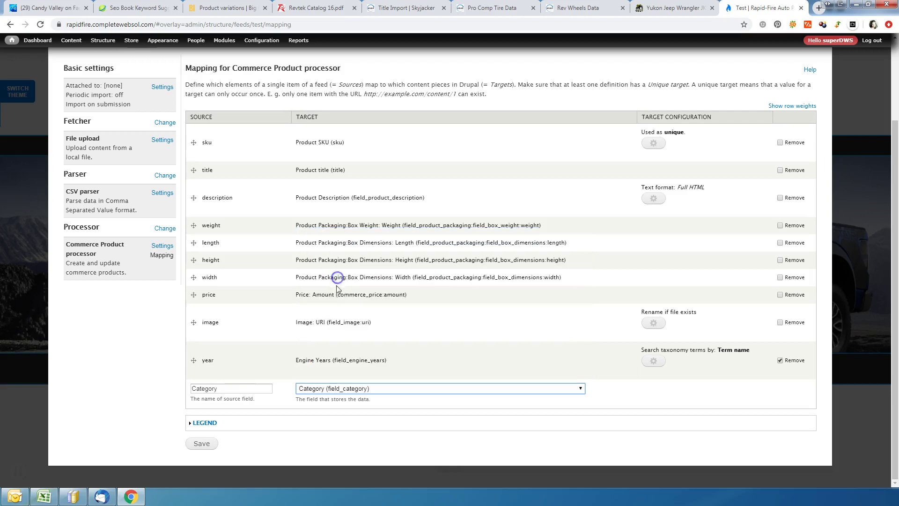
click(201, 443)
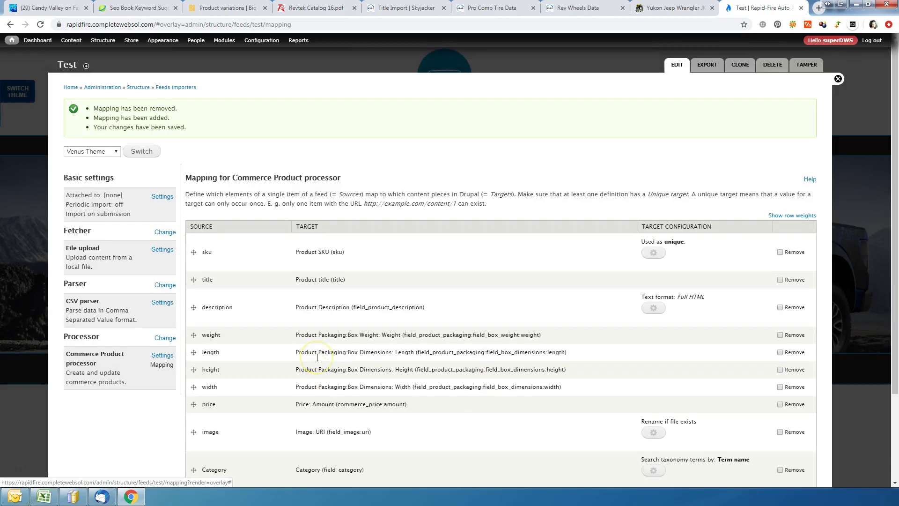
Add a mapping from source Brand to the target Brand (field_brand) and save it
scroll(317, 358, down, 2)
click(256, 389)
text(Brand)
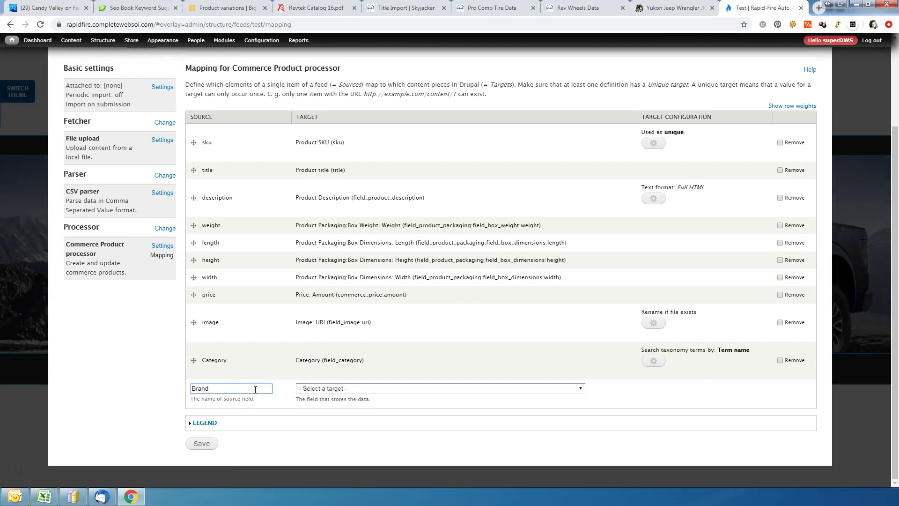
click(304, 389)
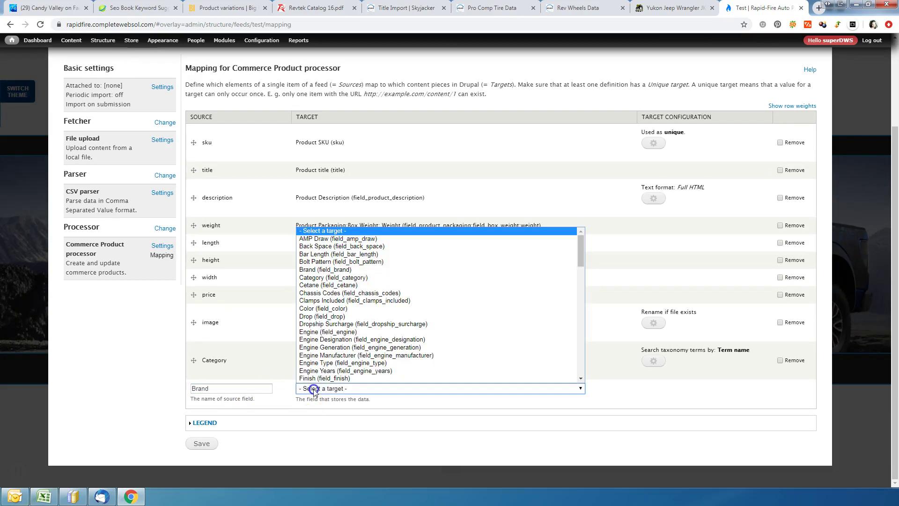
click(343, 271)
click(202, 444)
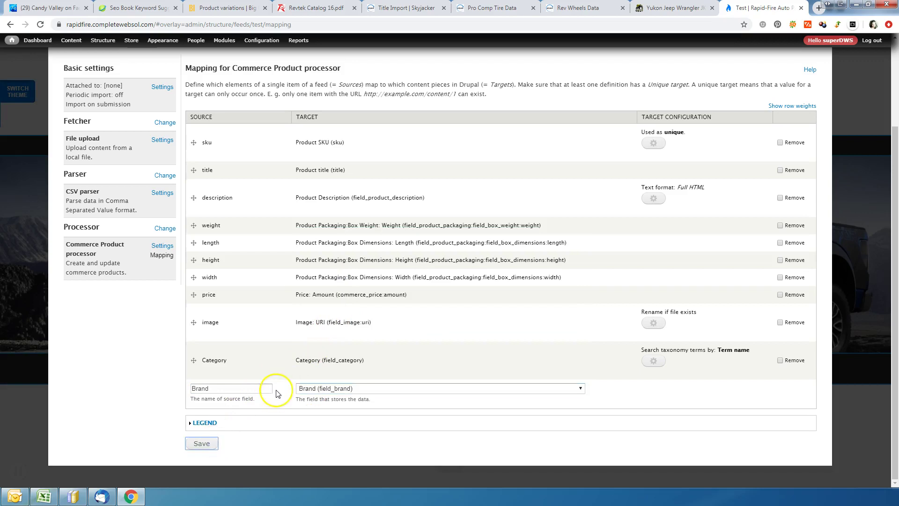
Enable Auto create in the Category mapping's taxonomy term search settings and update that mapping
scroll(276, 394, down, 3)
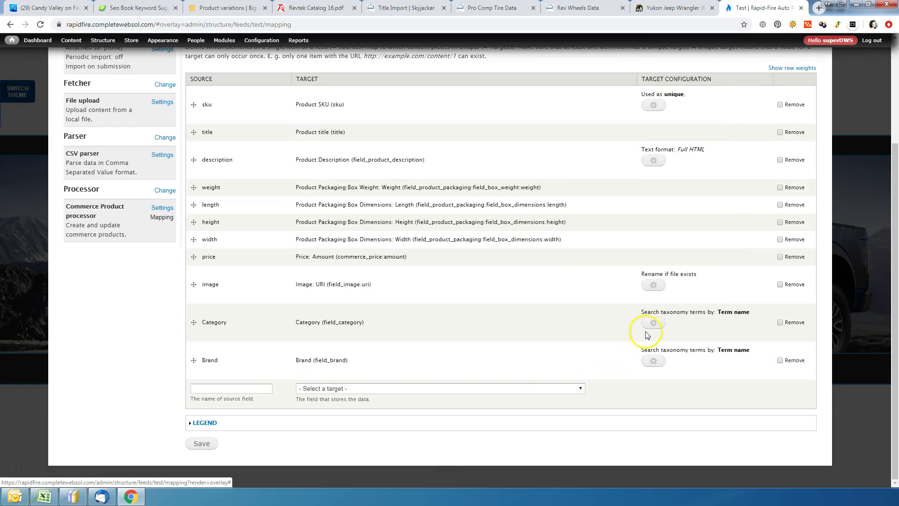
drag(677, 313, 688, 312)
click(654, 323)
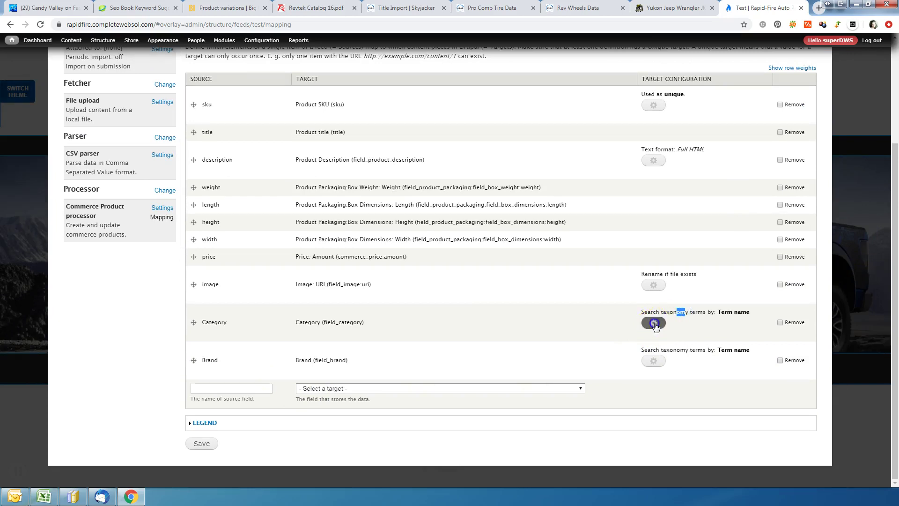
click(645, 332)
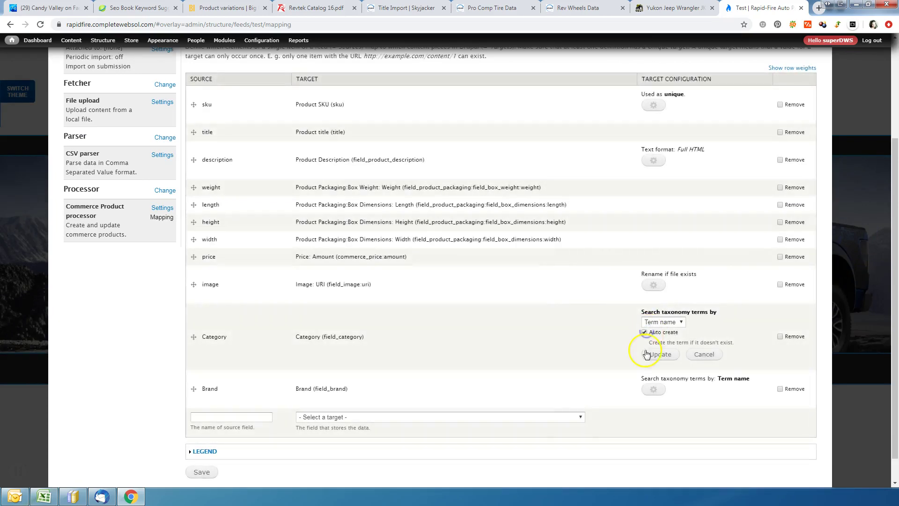
click(658, 355)
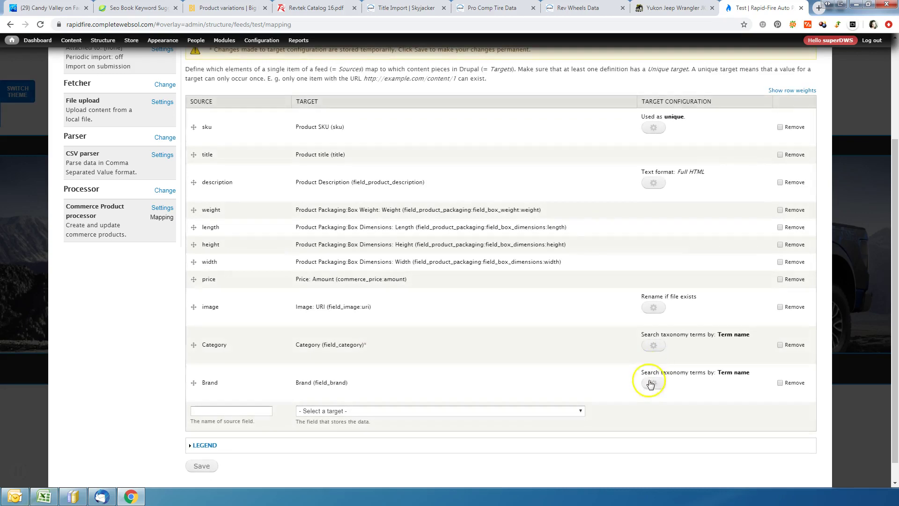
Enable Auto create in the Brand mapping's target configuration, update it, and save the mappings
click(649, 384)
click(644, 393)
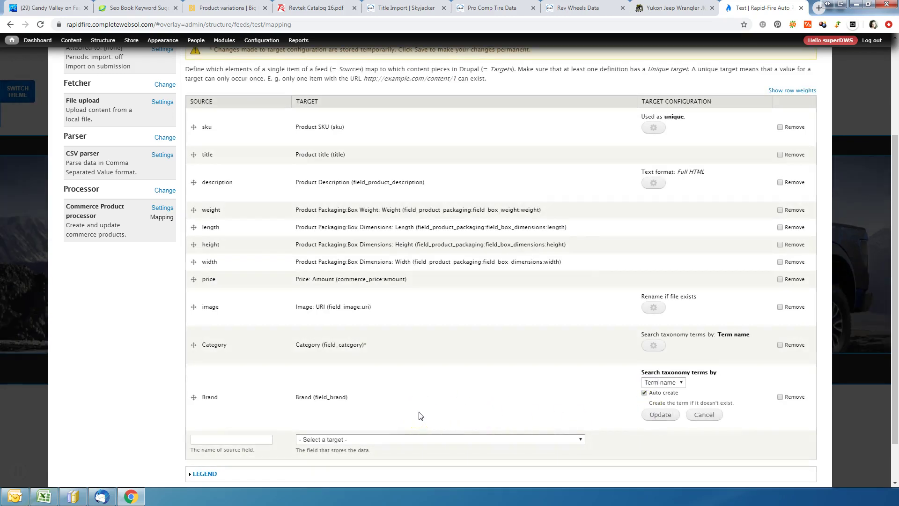
scroll(420, 413, down, 1)
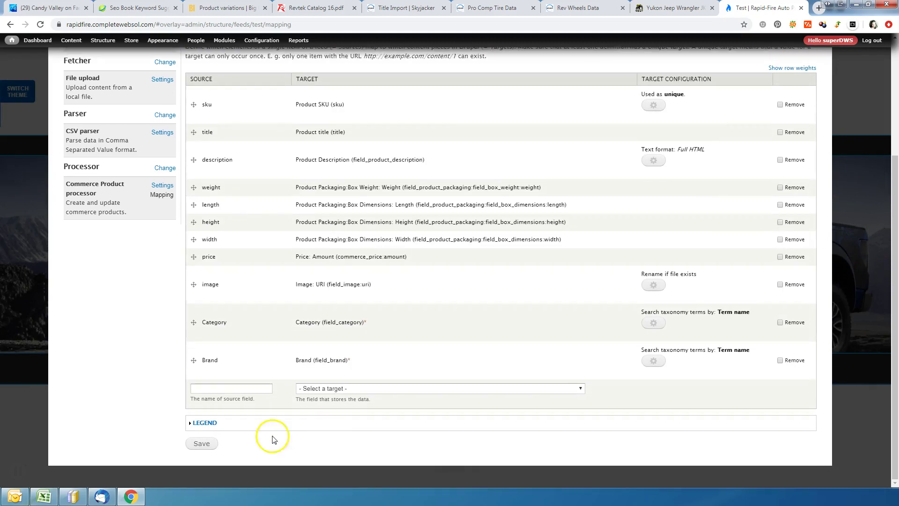
click(202, 444)
scroll(445, 367, down, 6)
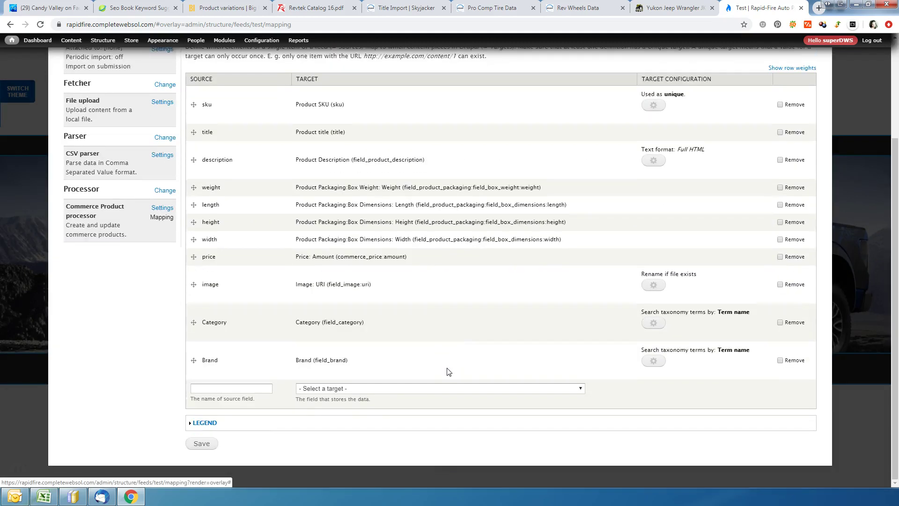
Highlight the Brand and Category source names and review the full list of saved field mappings
double_click(202, 359)
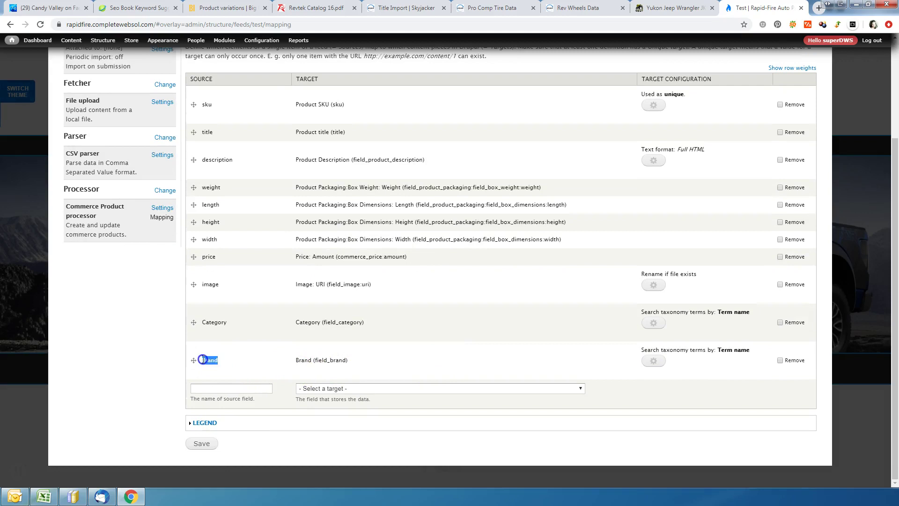
double_click(232, 325)
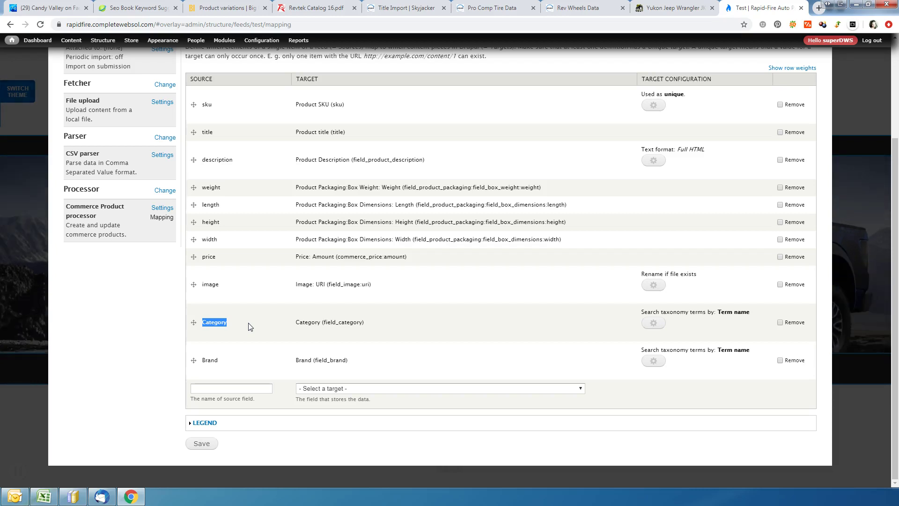
scroll(366, 309, up, 3)
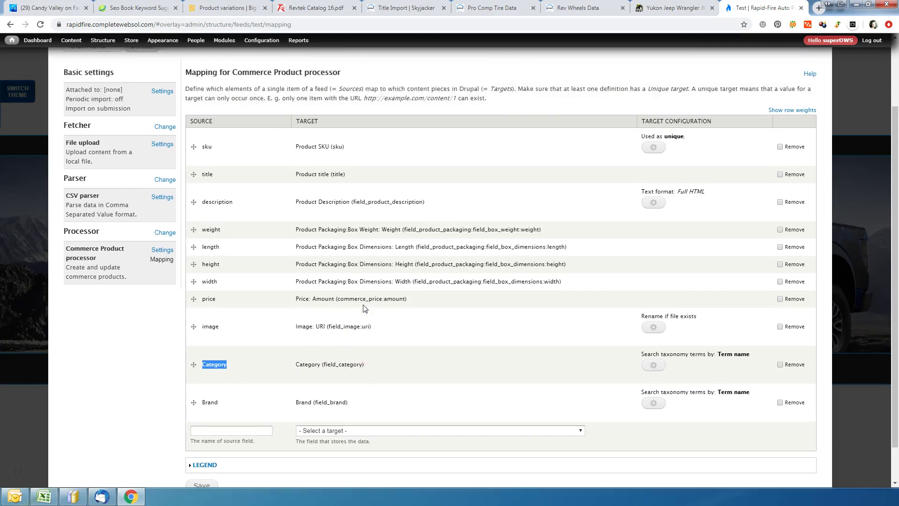
scroll(366, 308, down, 3)
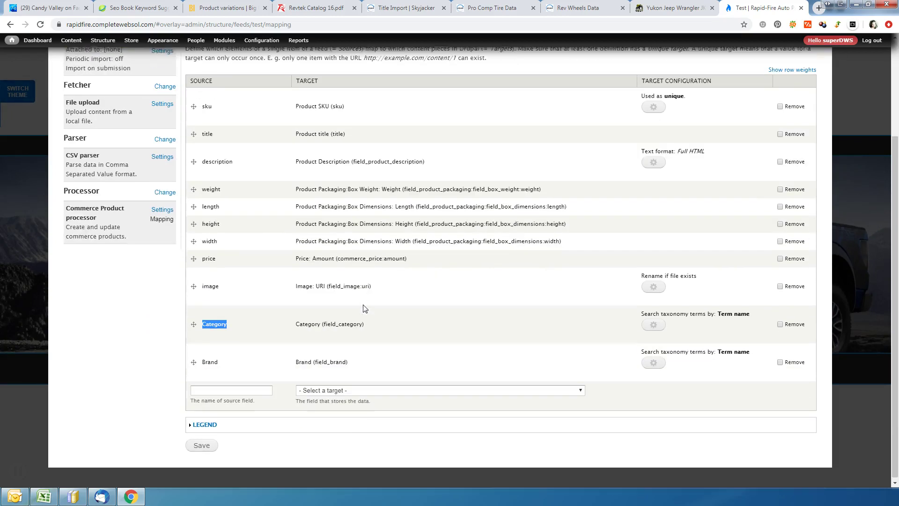
scroll(366, 308, up, 3)
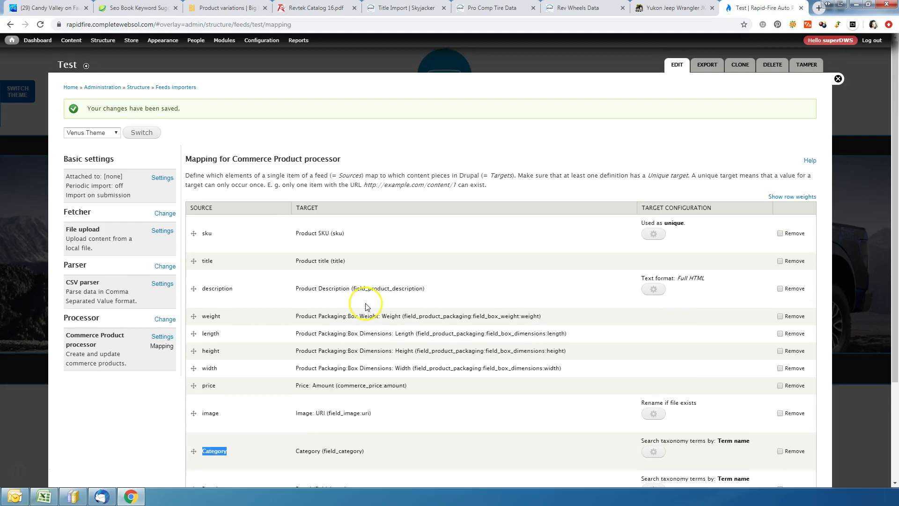
Open the Test importer's import form and set its file encoding to Windows-1251
click(676, 66)
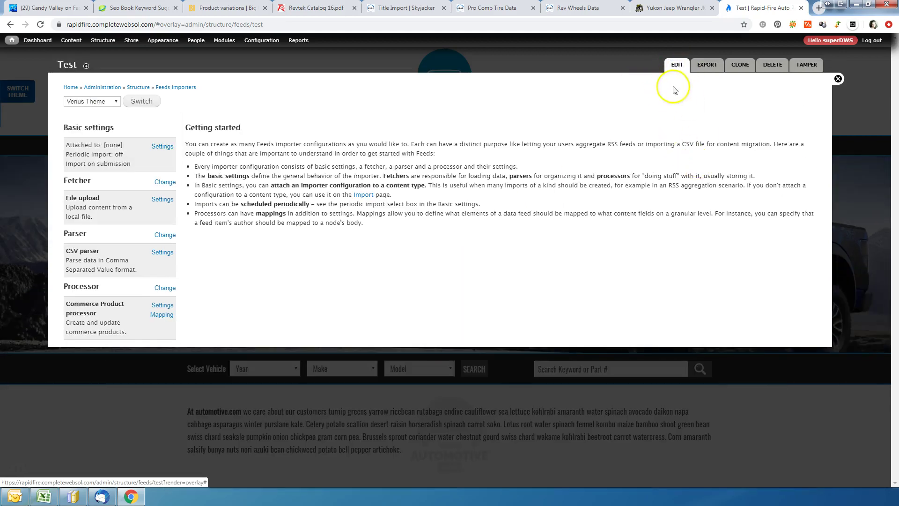
click(365, 195)
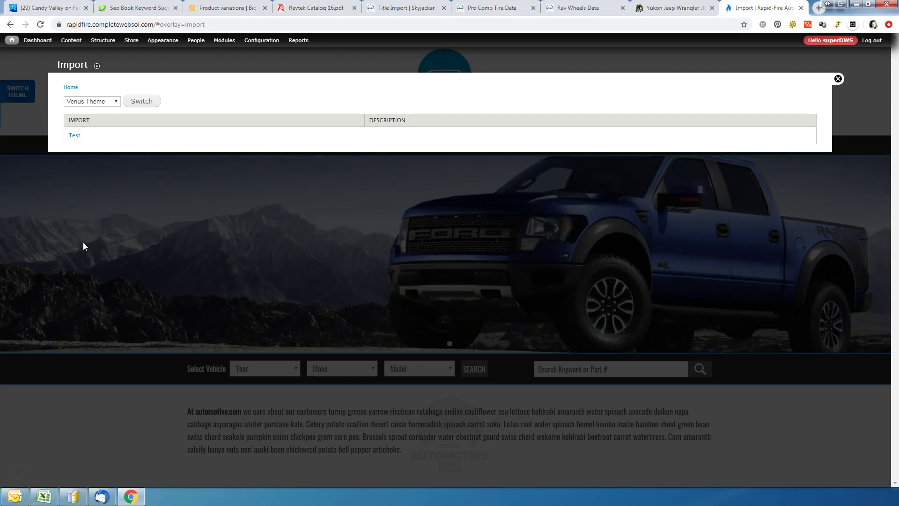
click(74, 138)
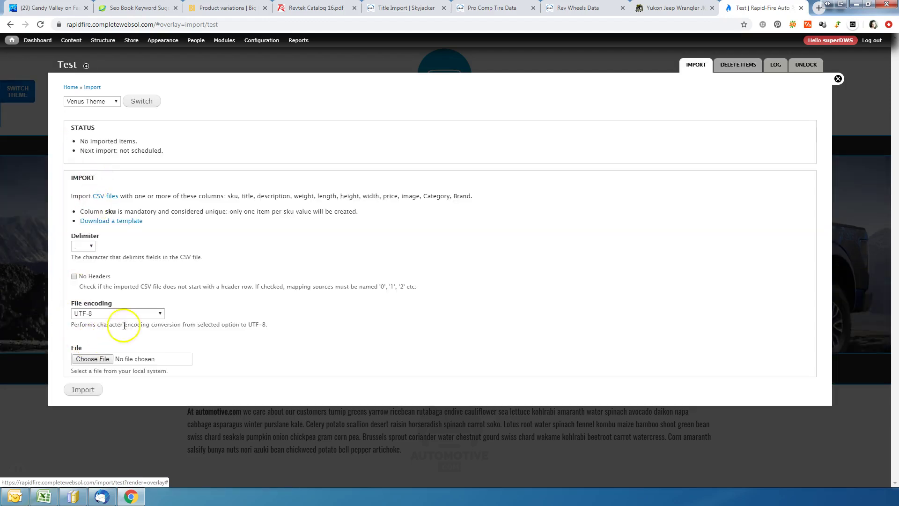
click(142, 315)
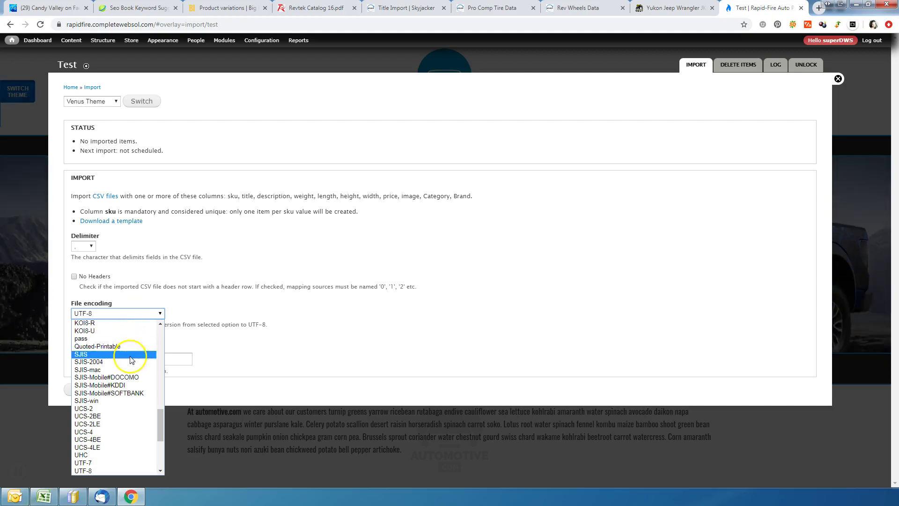
scroll(131, 366, down, 3)
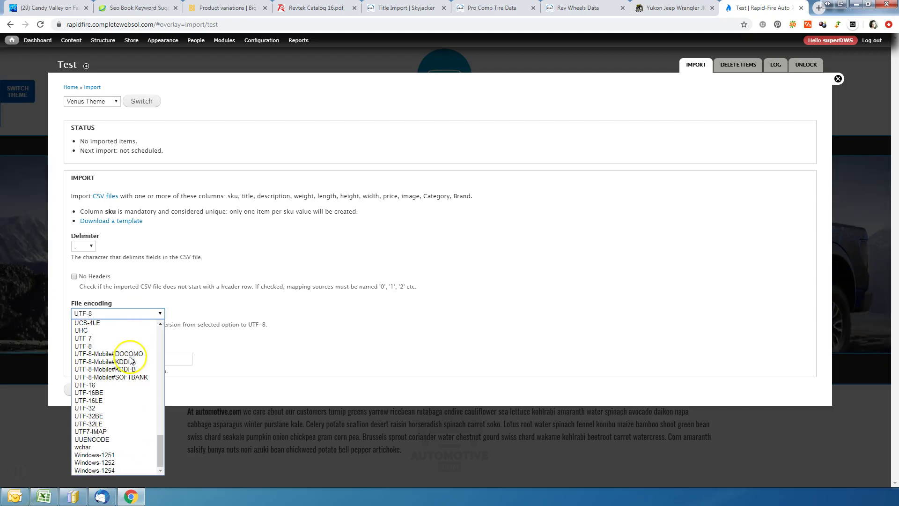
click(133, 453)
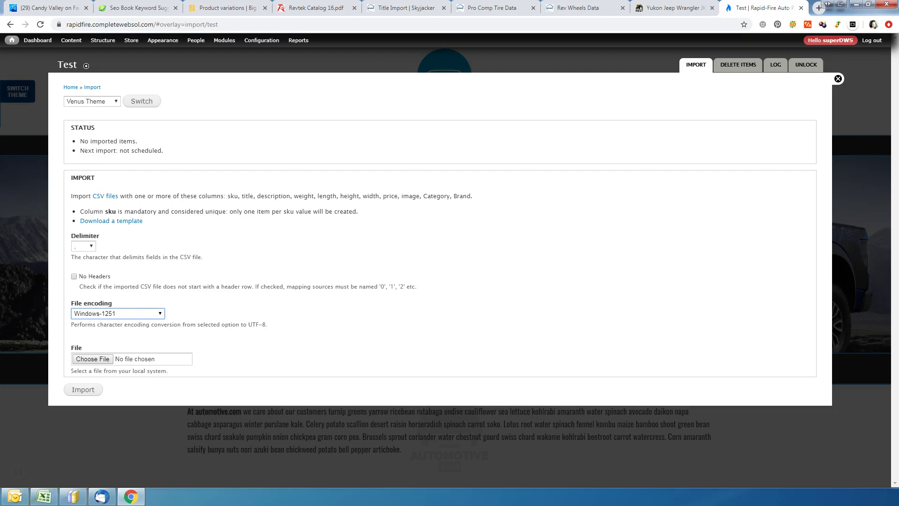
Switch to Excel and save only the active product sheet as CSV (Comma delimited) named Copy of ORACLE PRODUCT LIST SDC 9.3.2019-3.csv, keeping that format
key(alt+Tab)
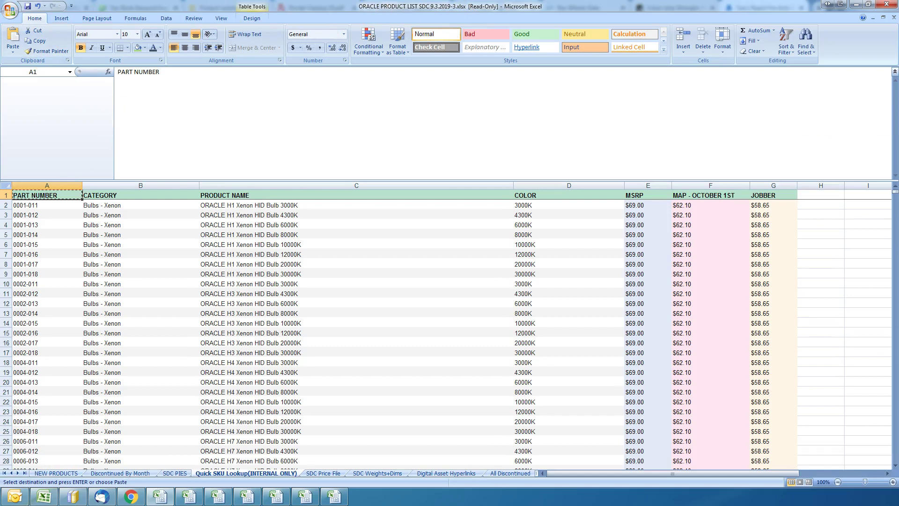
click(10, 9)
click(34, 90)
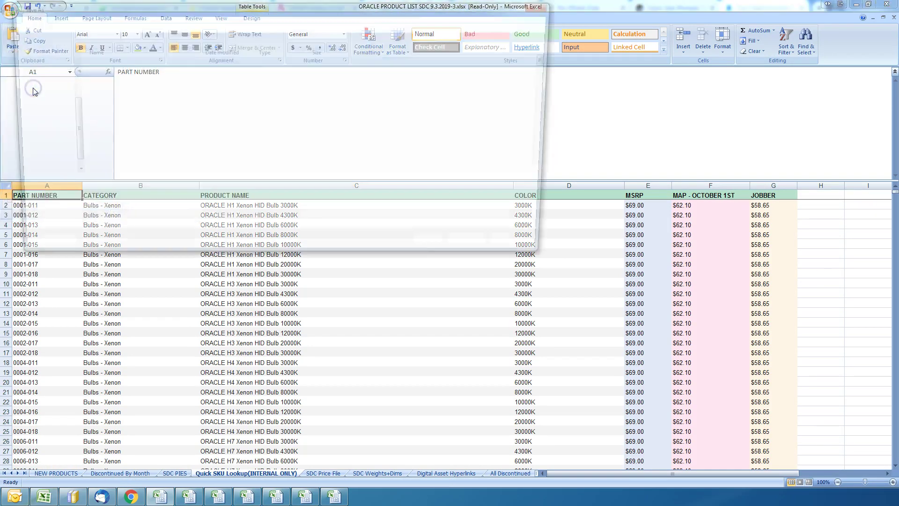
click(166, 200)
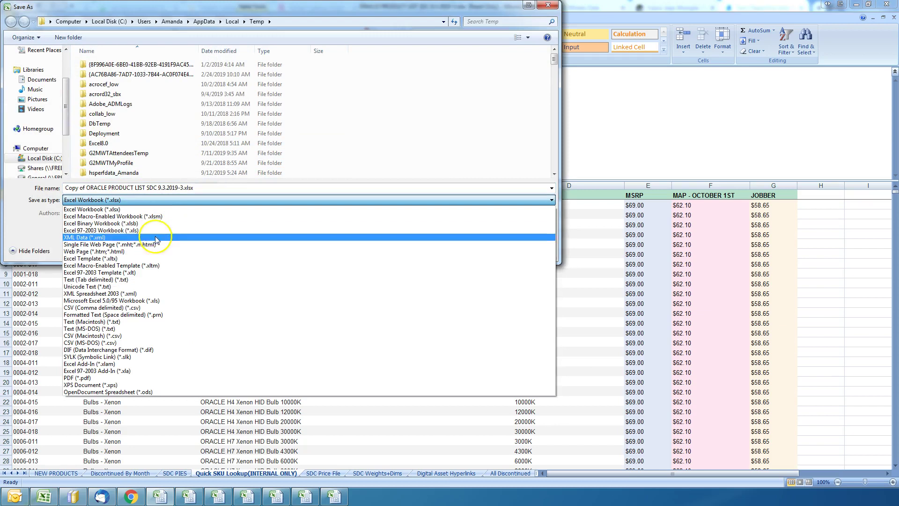
click(152, 308)
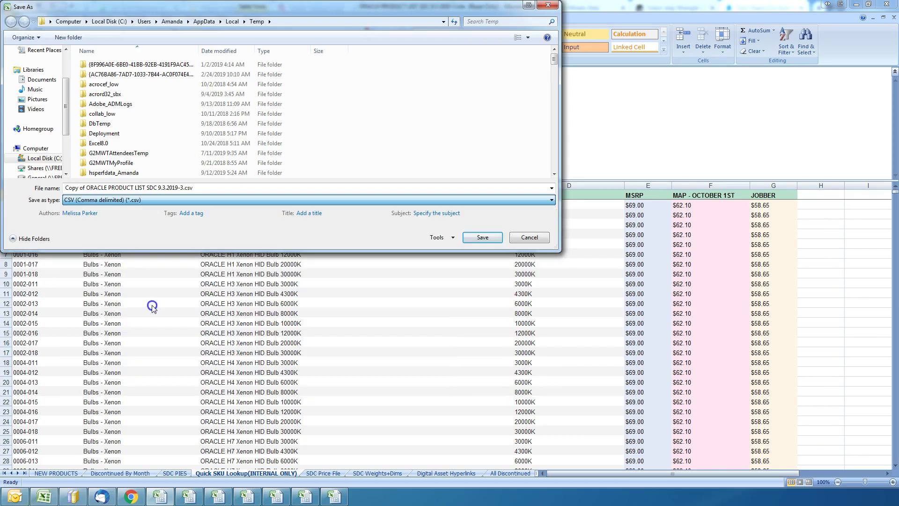
click(478, 239)
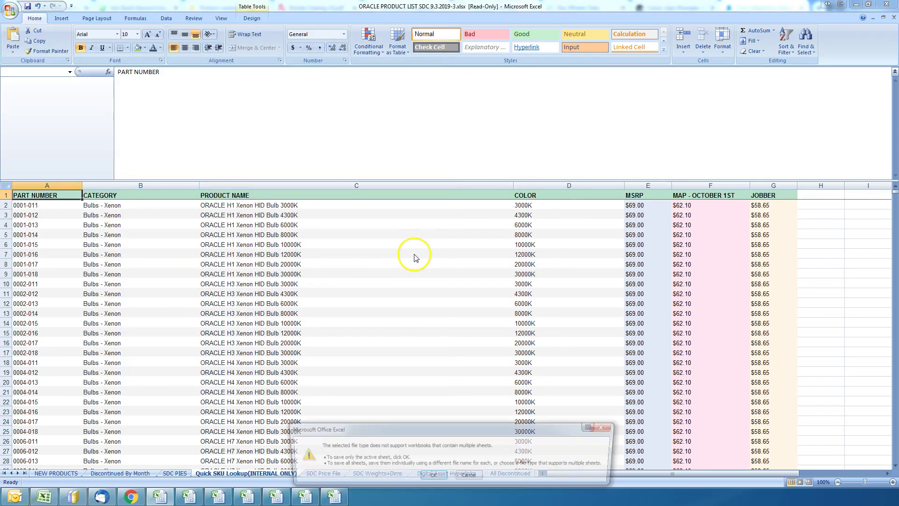
click(432, 476)
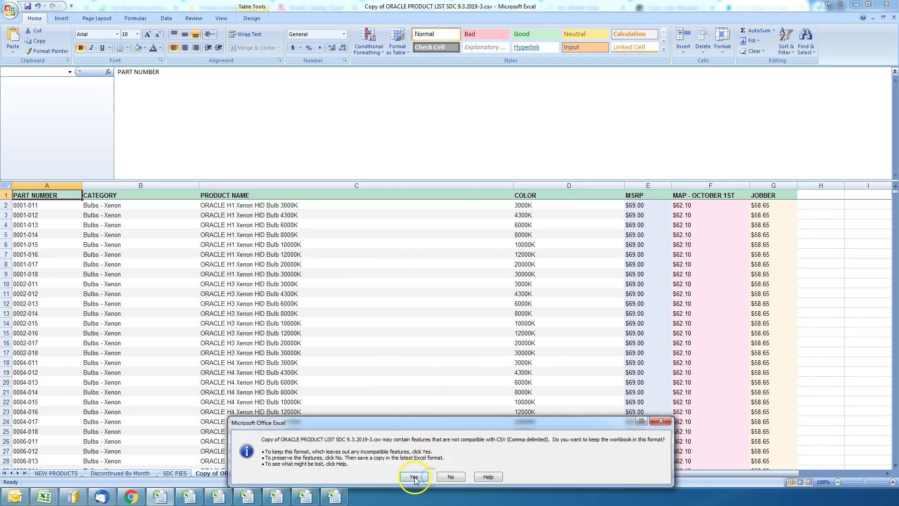
click(414, 475)
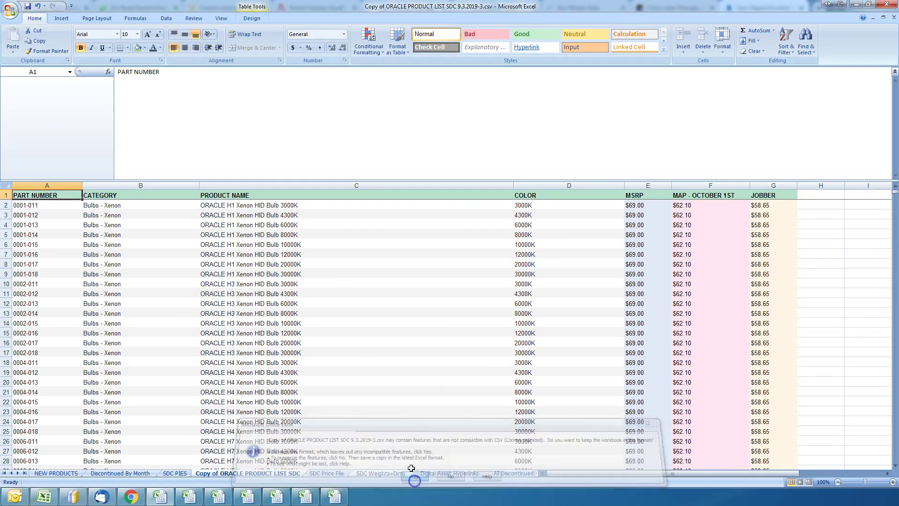
Copy the LED Headlight Bulbs category from cell B13274 near the end of the product list
click(841, 3)
click(783, 37)
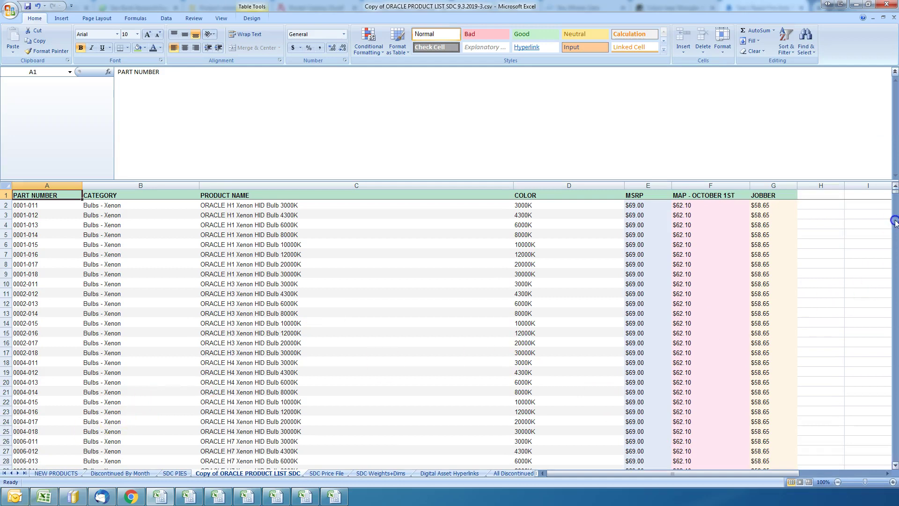
drag(894, 193, 886, 463)
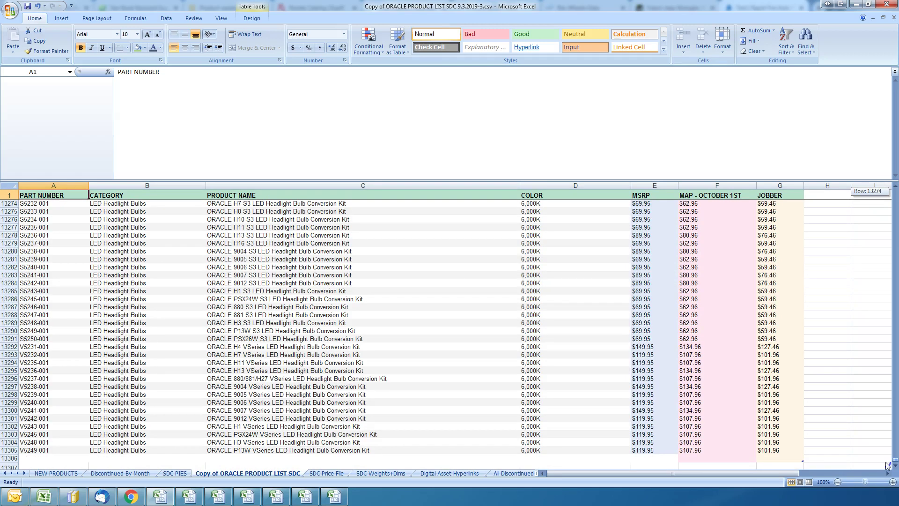
drag(887, 465, 885, 461)
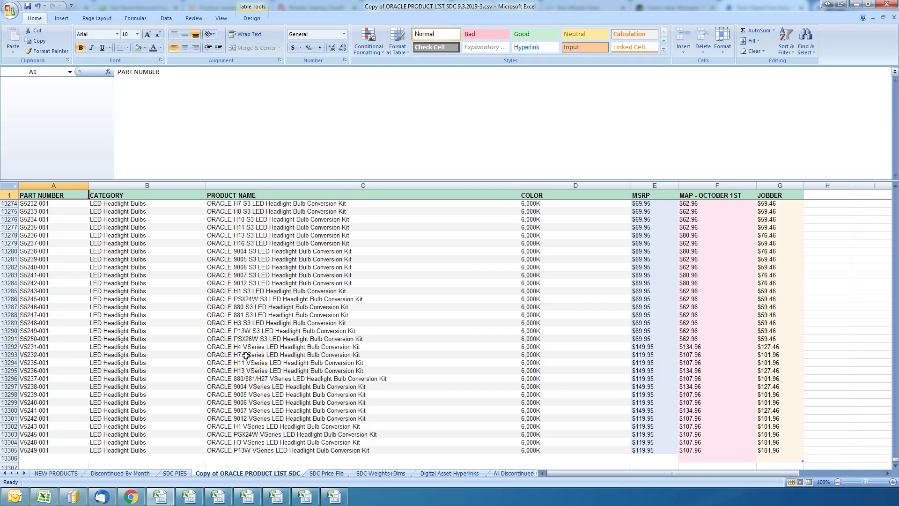
click(38, 204)
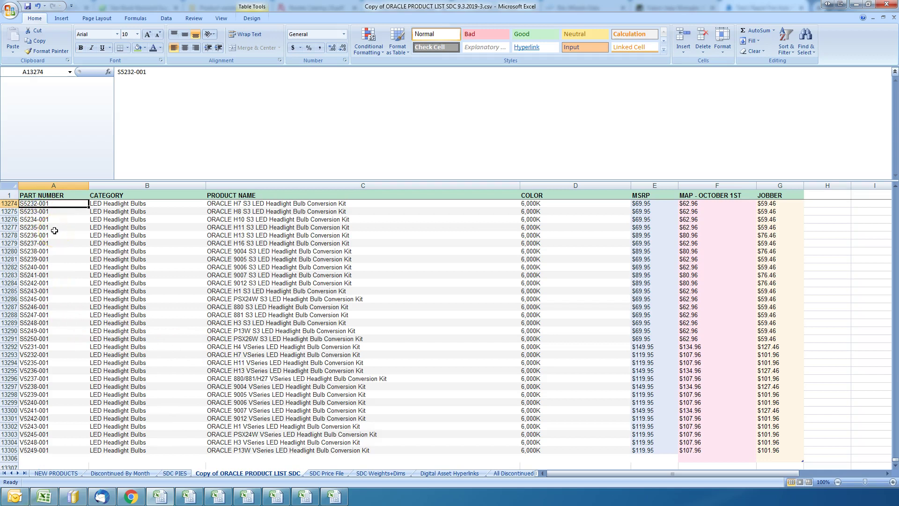
click(138, 205)
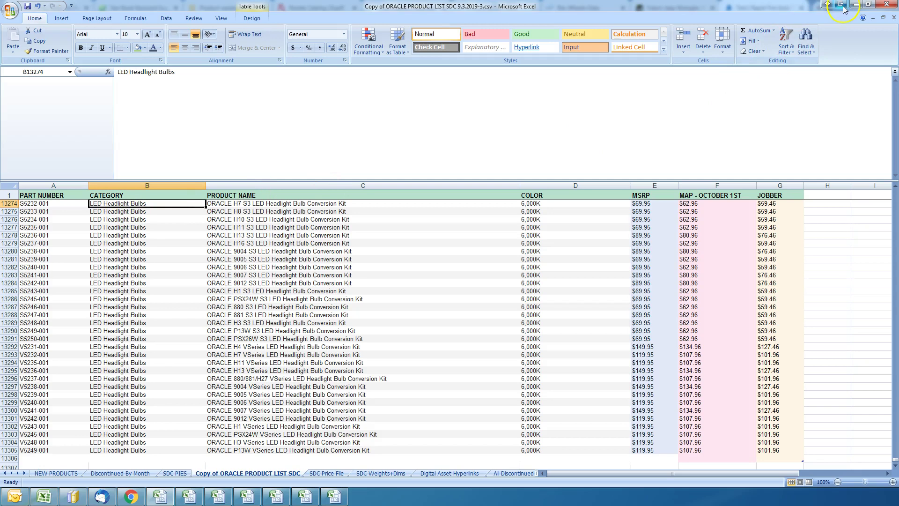
right_click(117, 204)
click(136, 219)
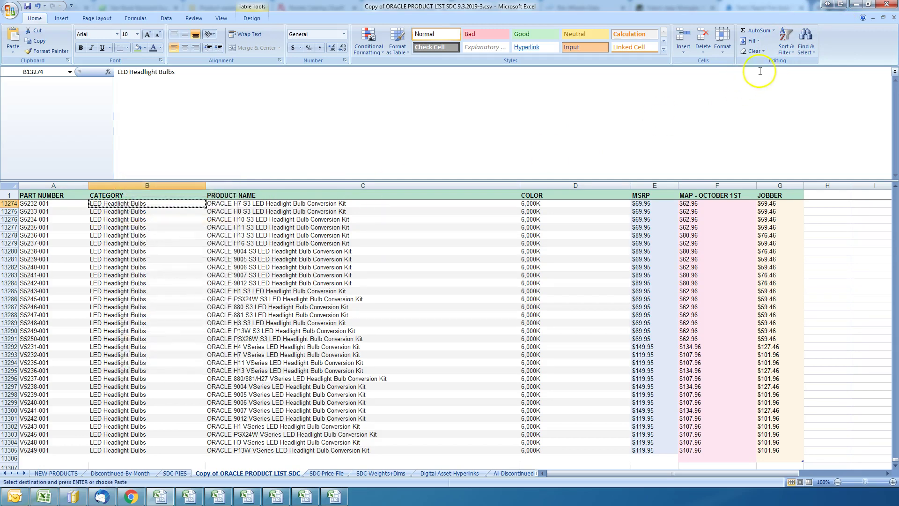
Switch back to the Drupal site in Chrome and open the Category vocabulary in Taxonomy Manager
click(841, 4)
click(800, 26)
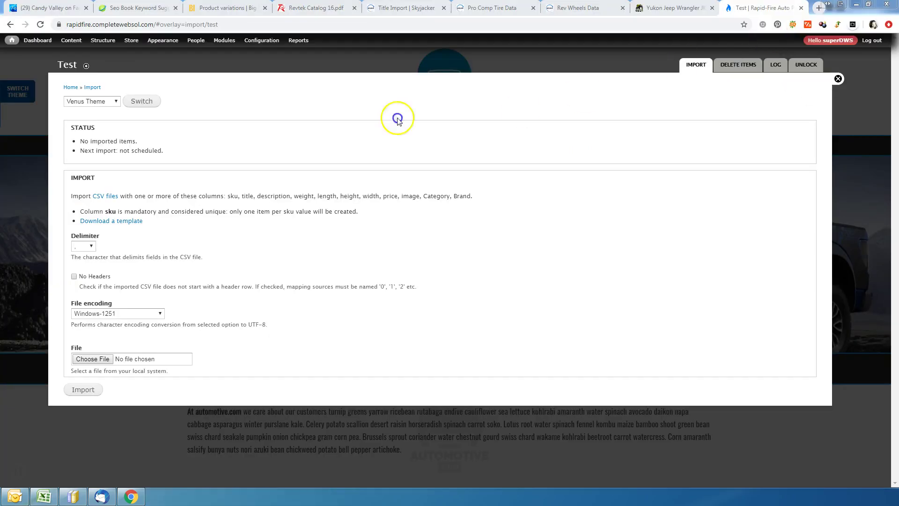
mouse_move(96, 43)
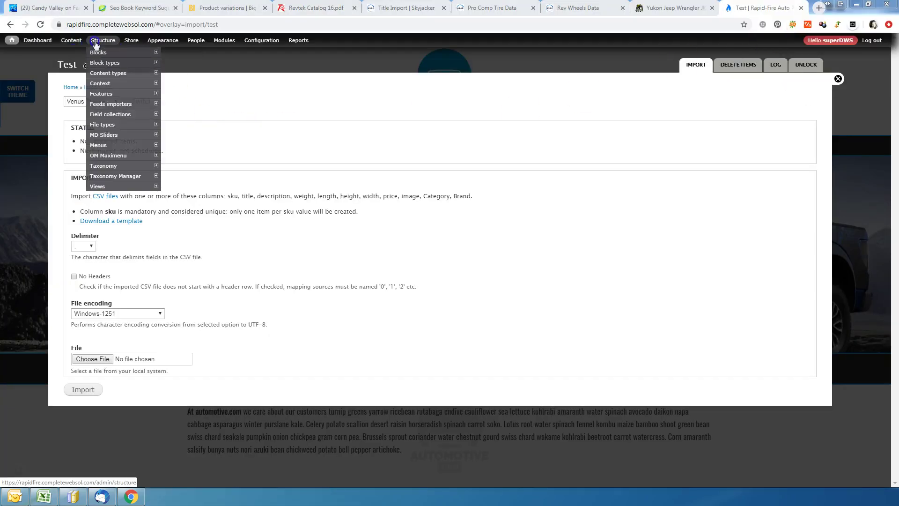
mouse_move(111, 177)
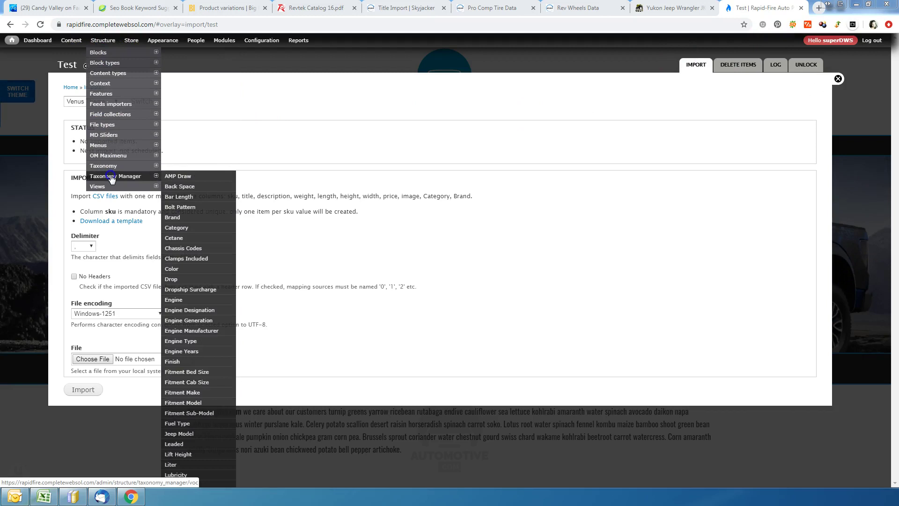
click(176, 229)
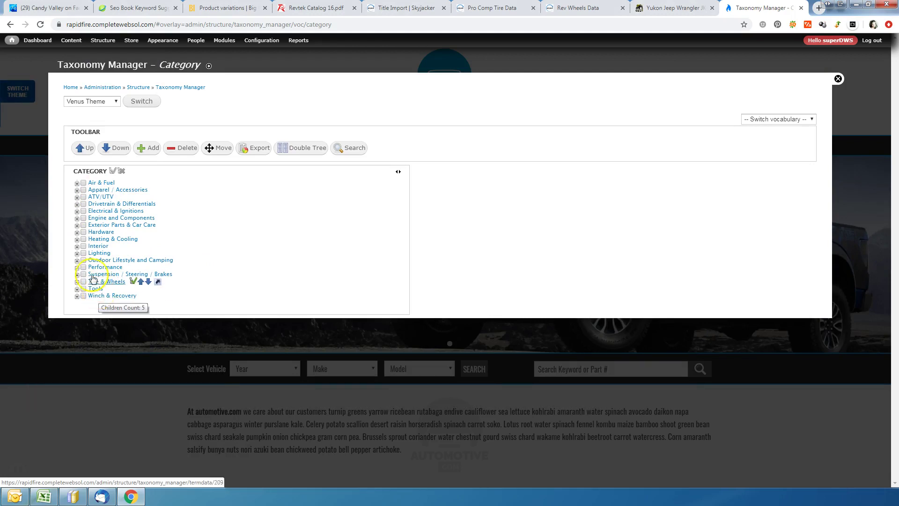
Expand the Air & Fuel category and its Air Compressor branch to examine their child terms
click(77, 183)
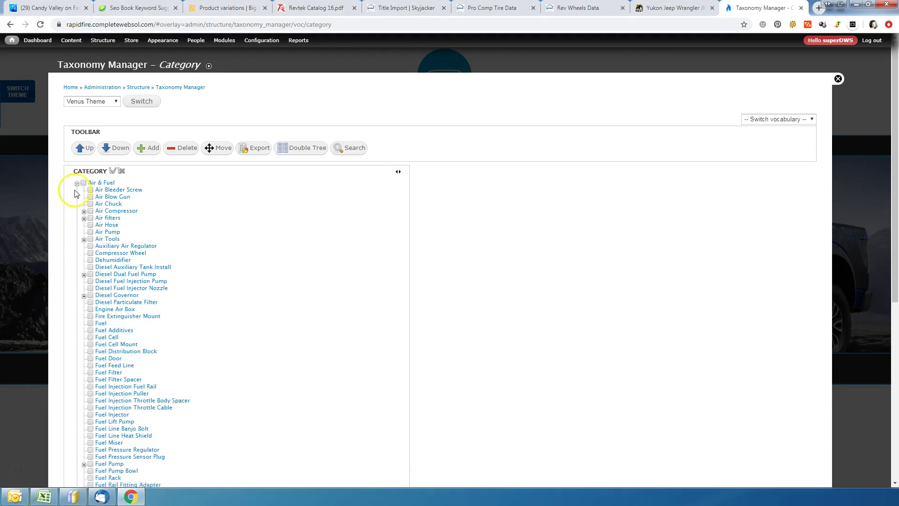
click(85, 212)
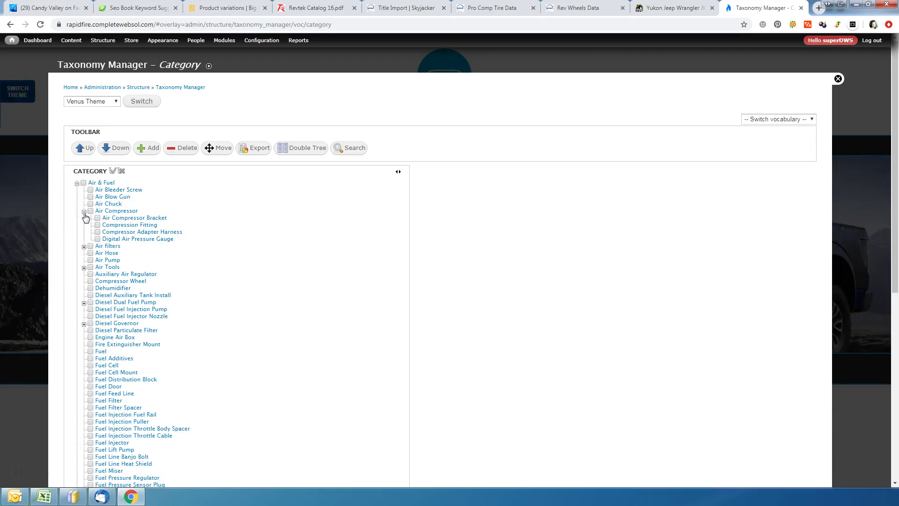
Look up the copied category LED Headlight Bulbs in the Category term search, trying the singular LED Headlight Bulb as well
click(347, 148)
click(137, 202)
right_click(136, 203)
click(159, 250)
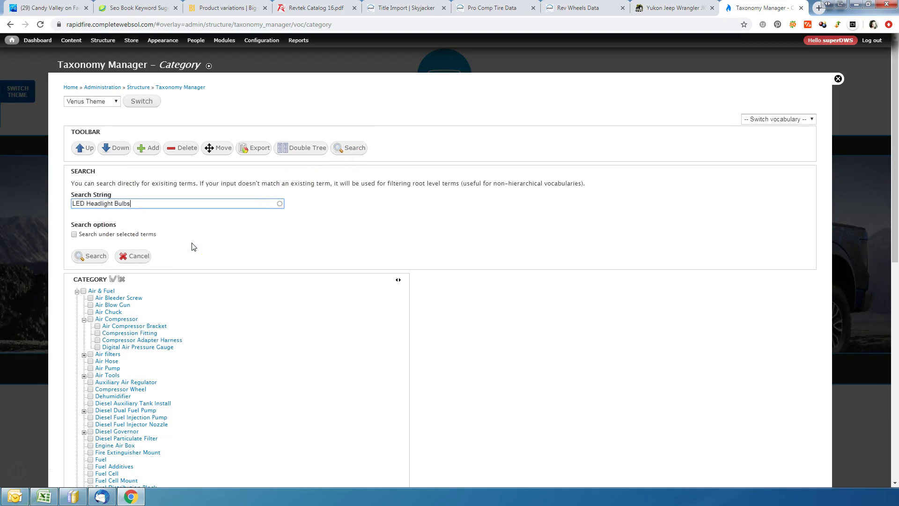
key(BackSpace)
click(136, 203)
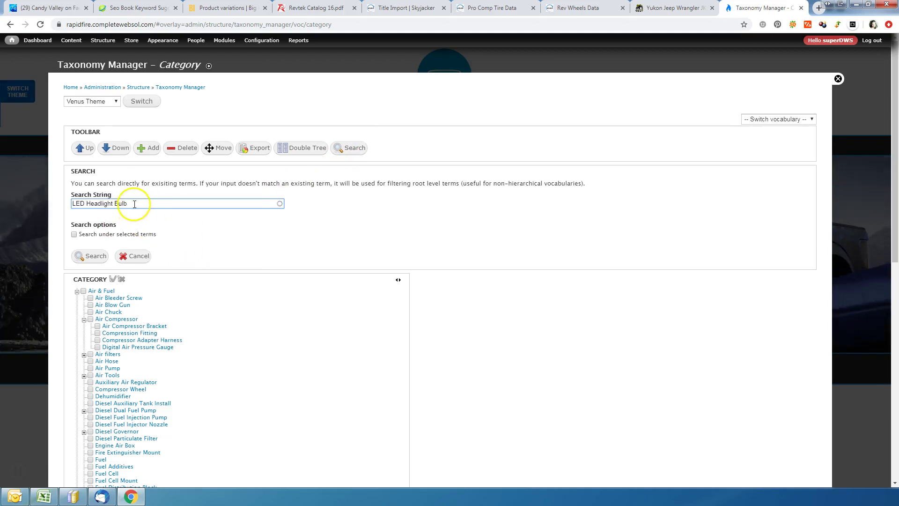
click(77, 206)
Look up existing Category terms containing "head" and review the suggested headlight terms
drag(136, 202, 50, 203)
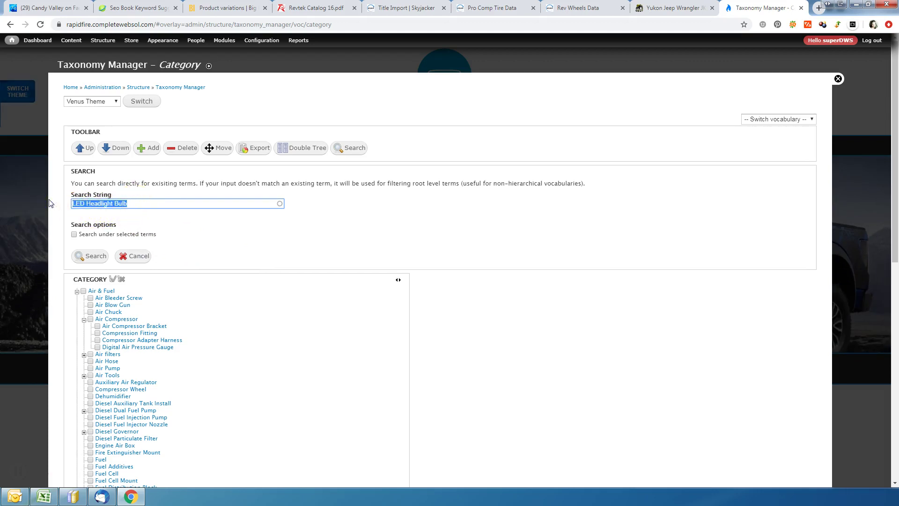
text(head)
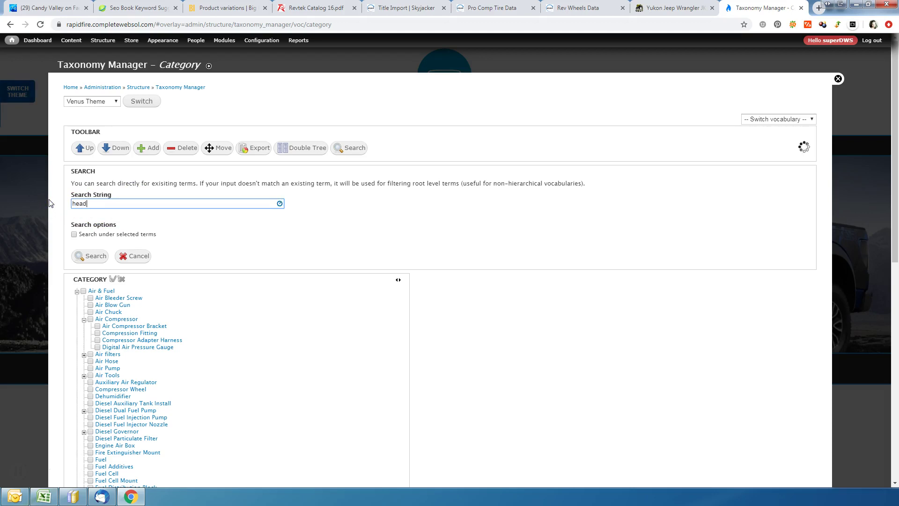
click(79, 226)
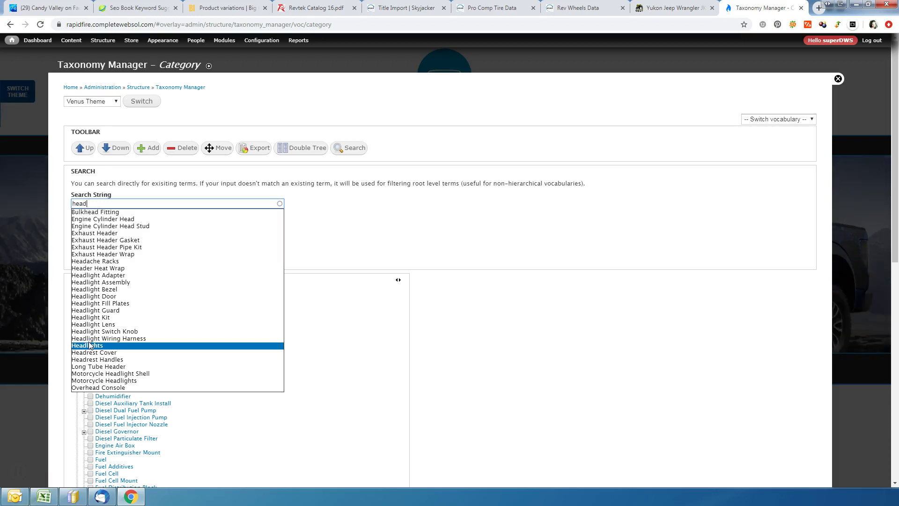
click(94, 203)
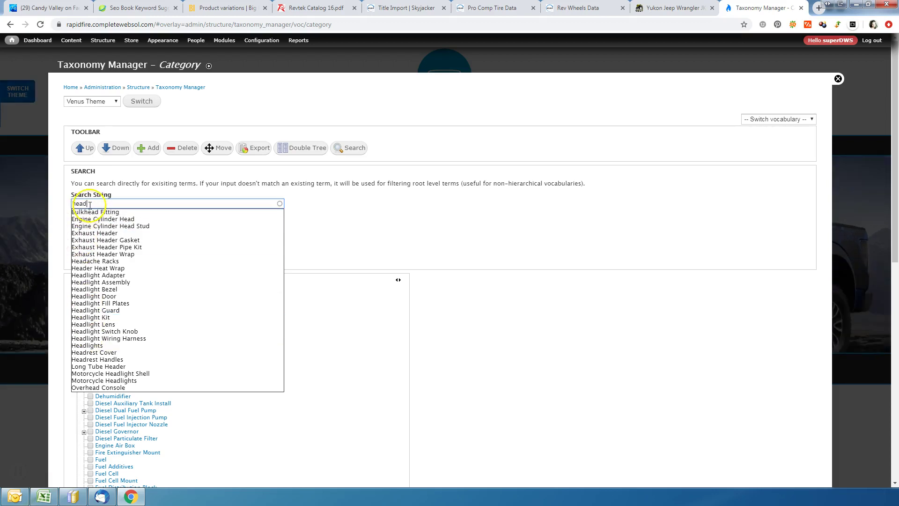
key(Escape)
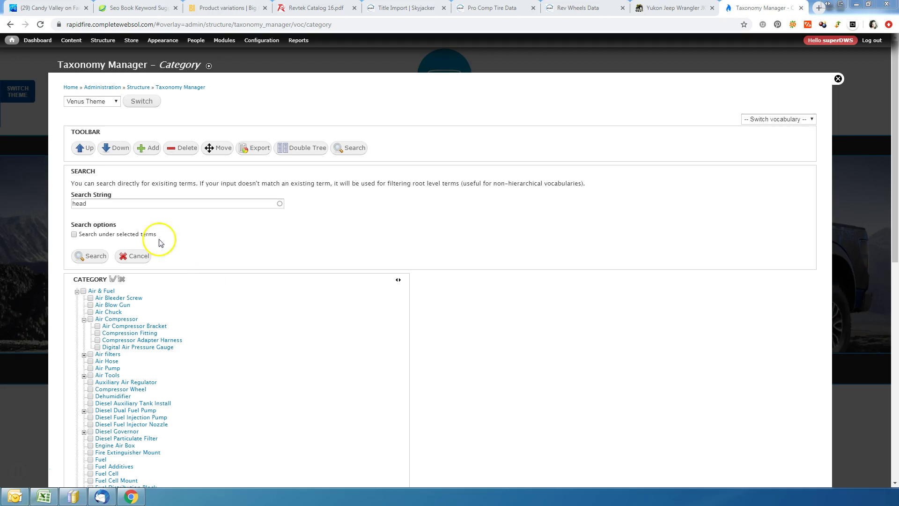
Replace the search string with the copied Sidemarker Kit and reword it to "Side marke" to look for a matching term
double_click(94, 202)
right_click(136, 202)
click(137, 229)
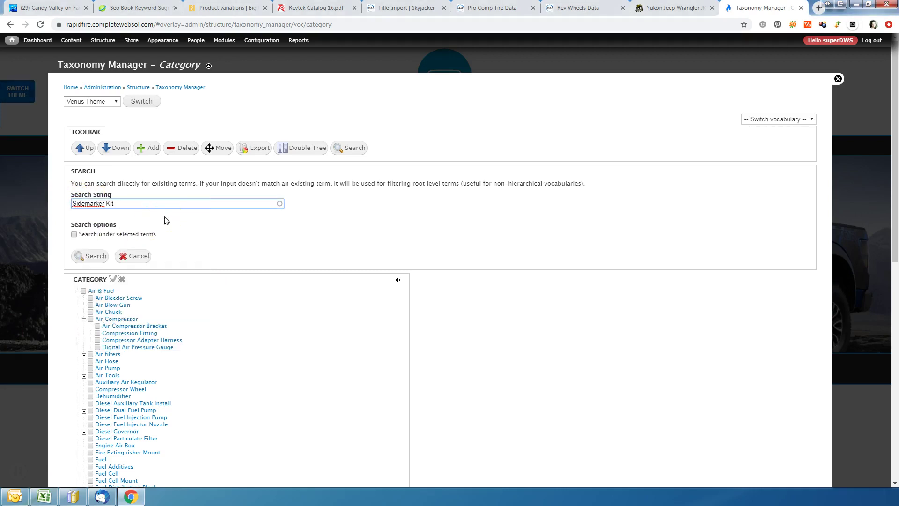
key(BackSpace)
key(BackSpace)
key(BackSpace)
click(88, 203)
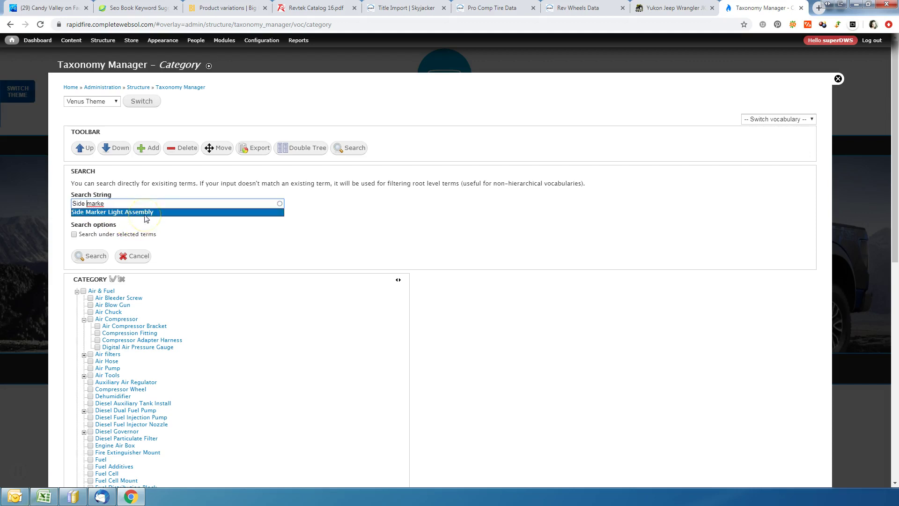
Open the Air Blow Gun term under Air & Fuel with its name ready for editing
click(110, 308)
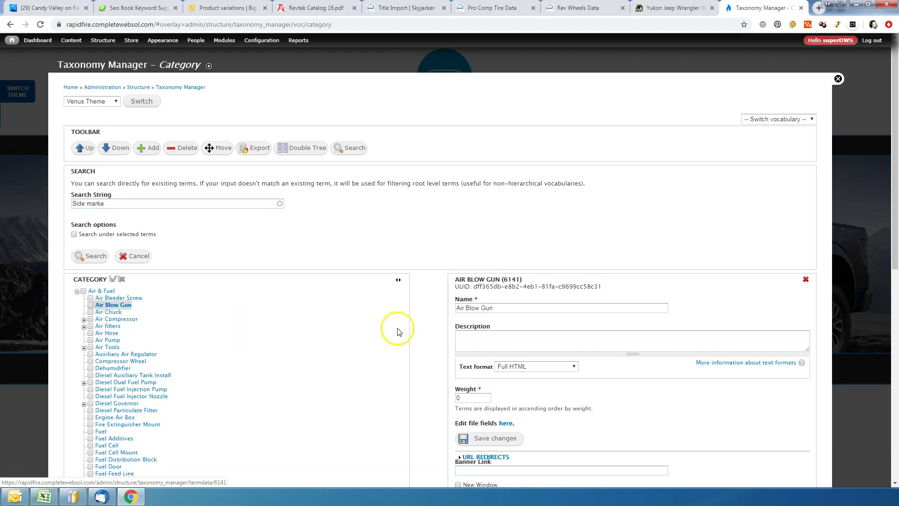
click(521, 307)
click(501, 308)
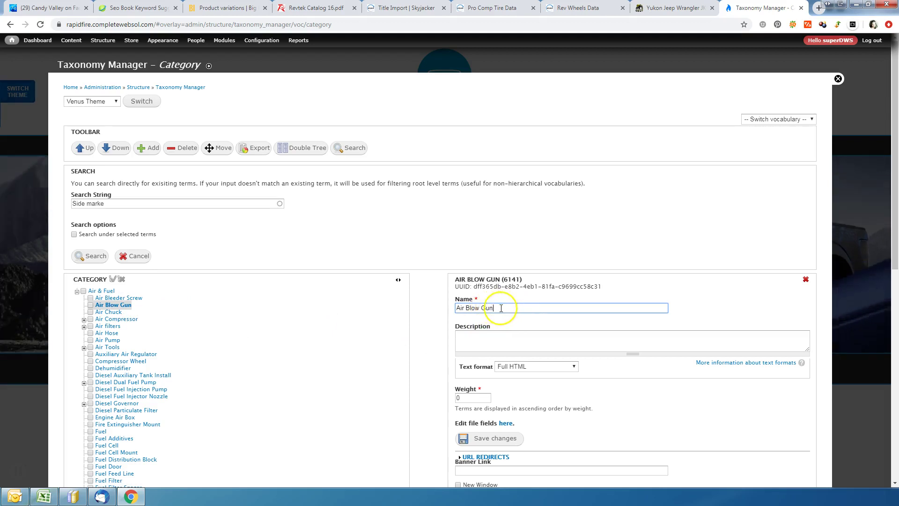